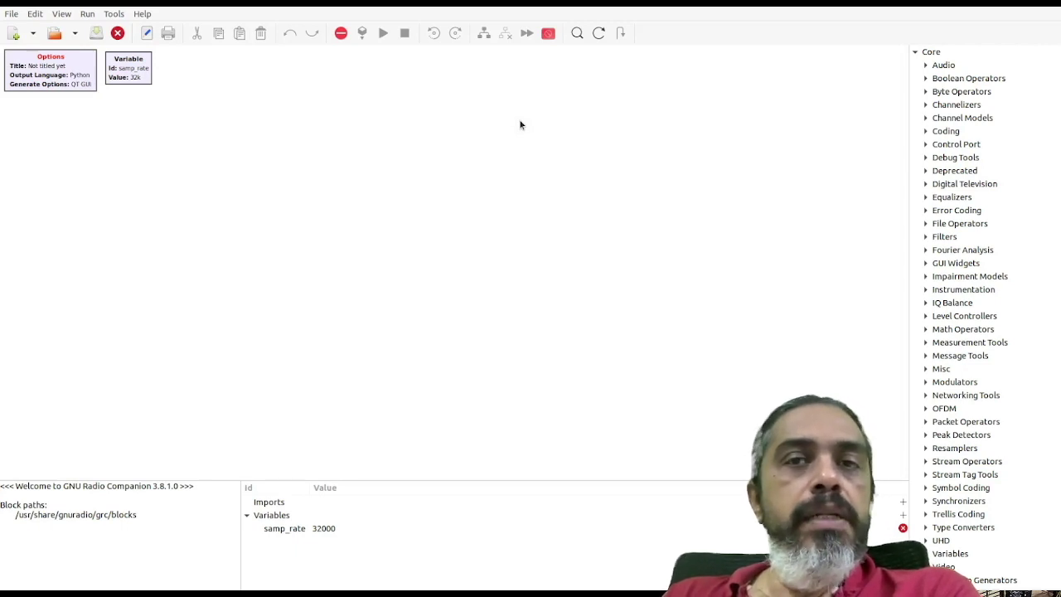
double_click(84, 89)
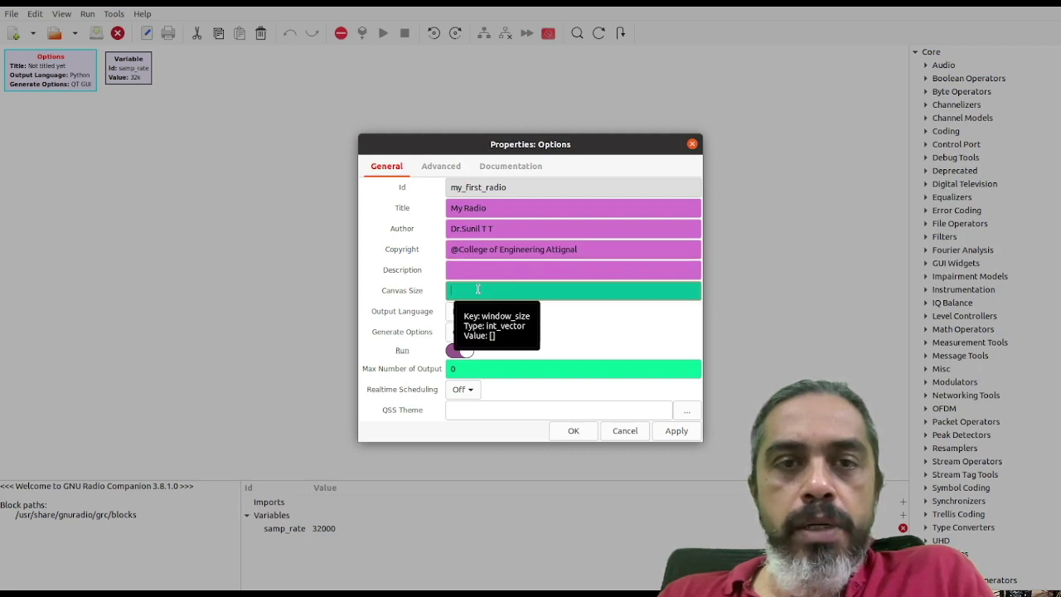
left_click(530, 332)
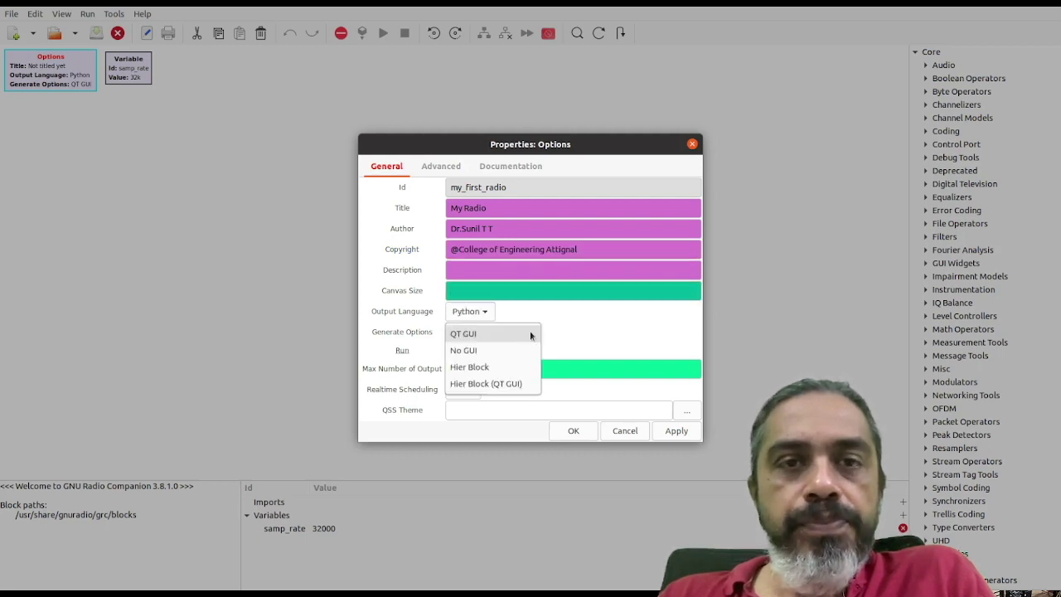
left_click(529, 330)
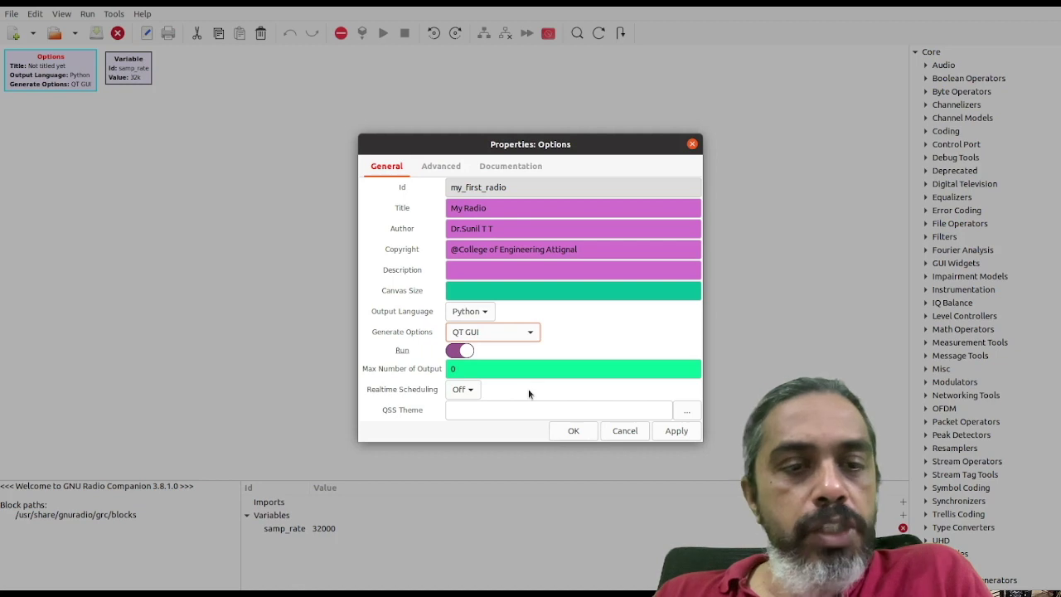
left_click(681, 433)
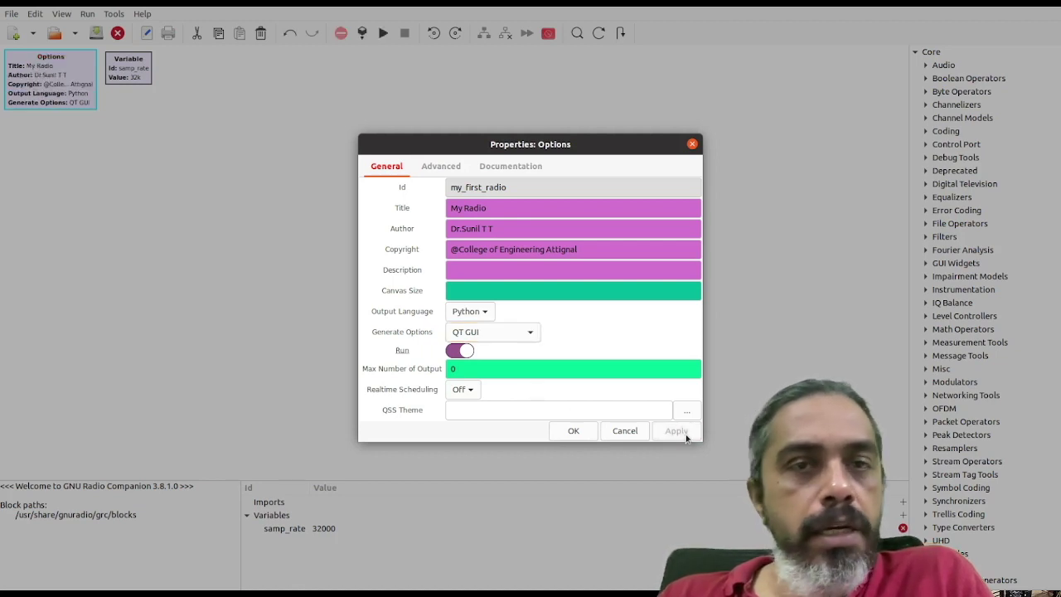
left_click(573, 431)
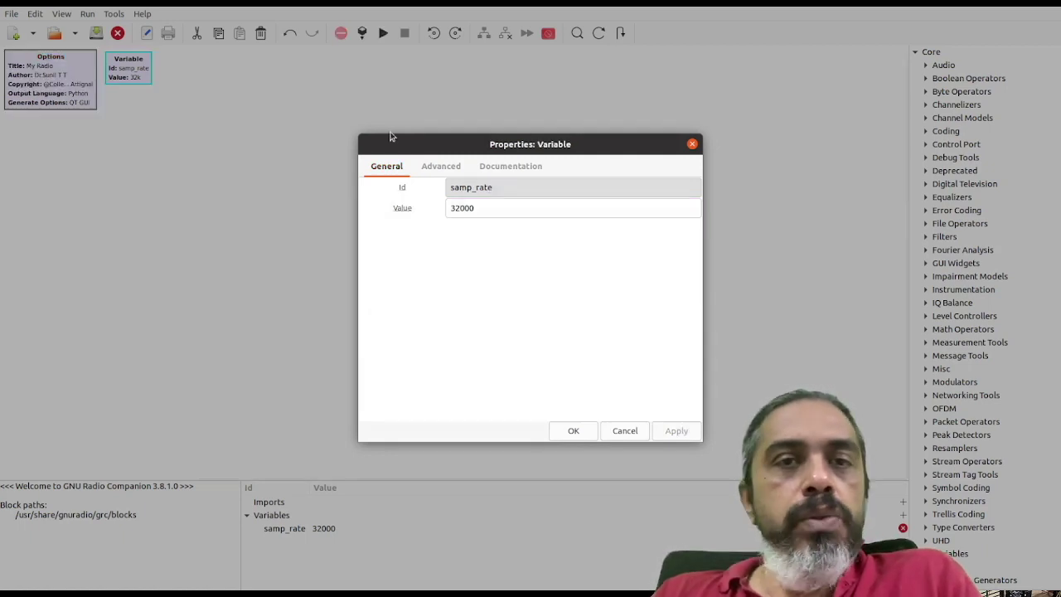
Set the samp_rate variable's value to 2048000
double_click(518, 208)
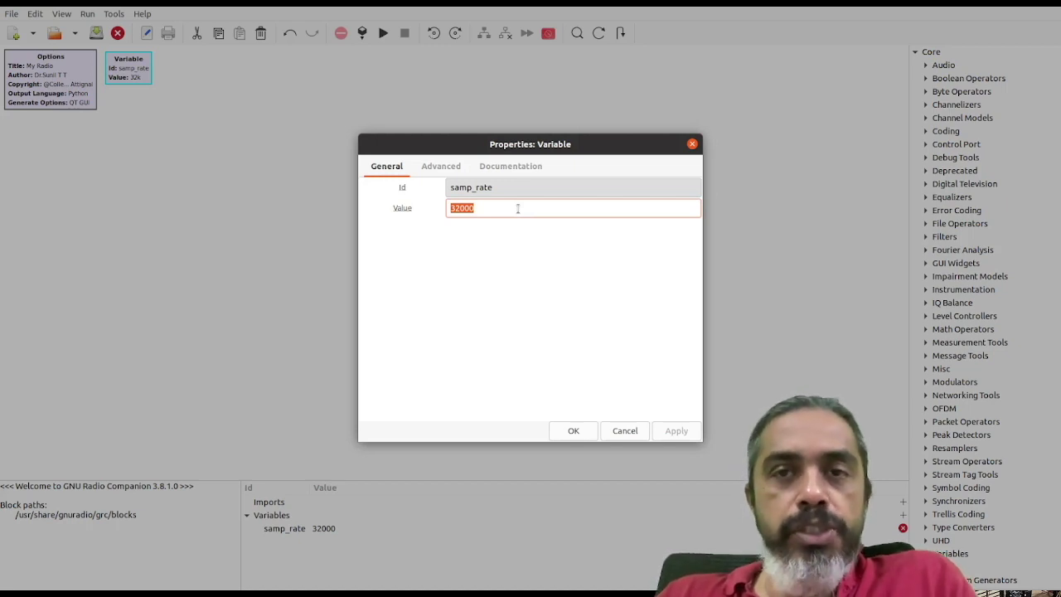
type("204")
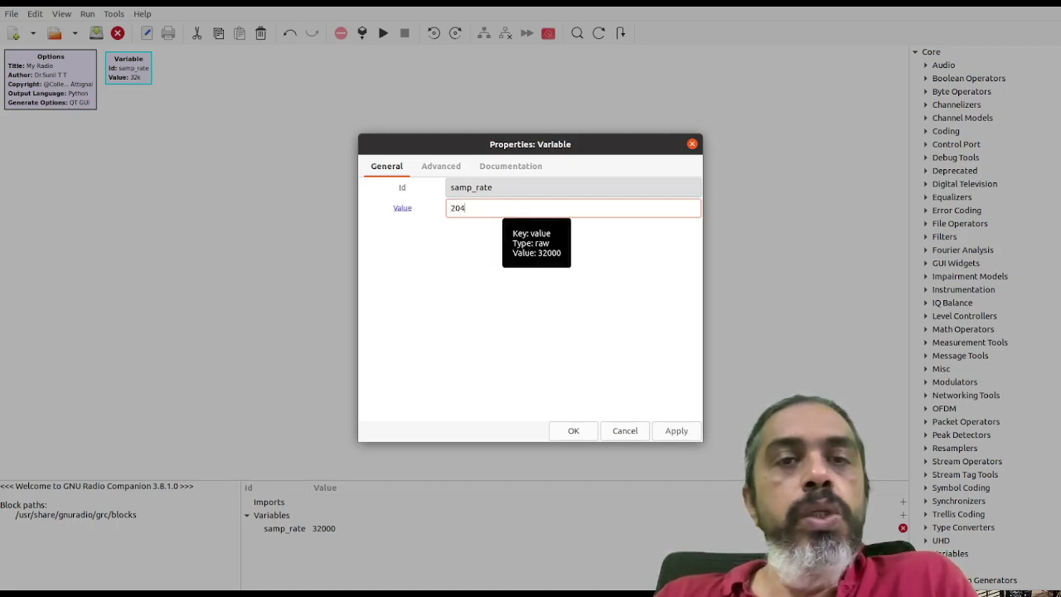
type("8")
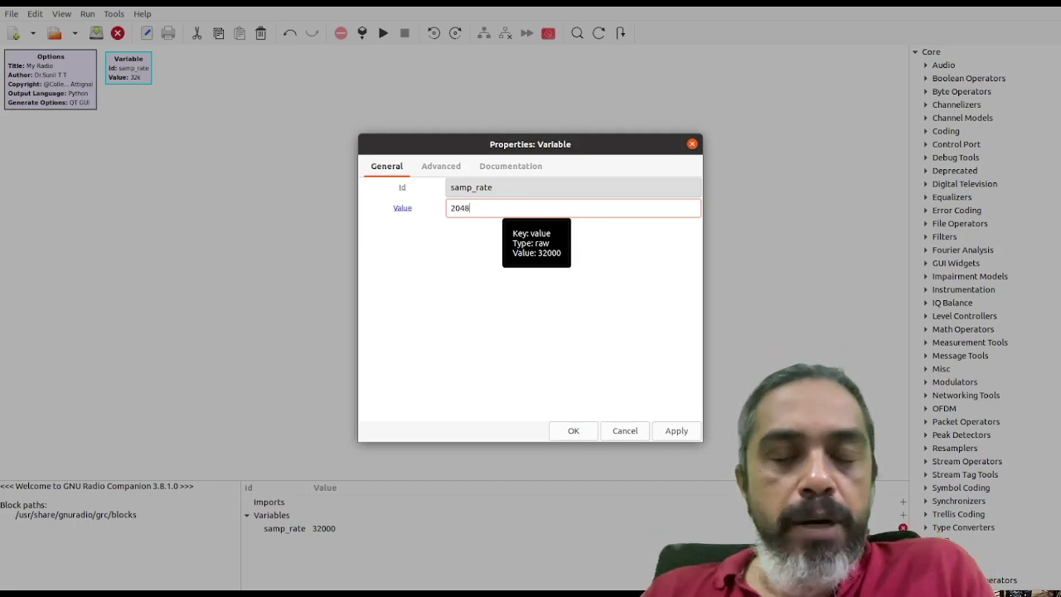
type("000")
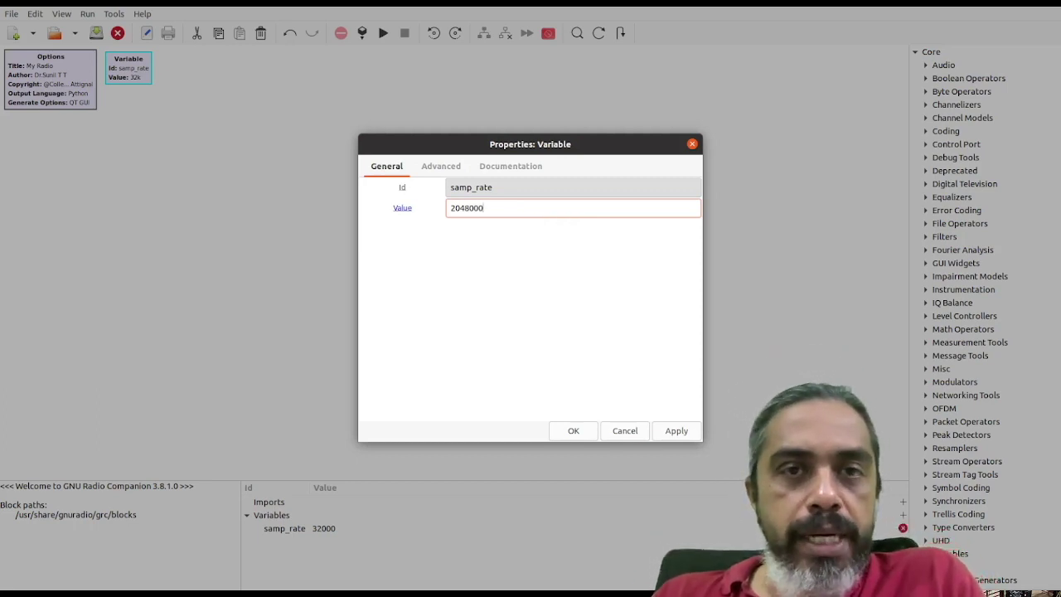
left_click(572, 430)
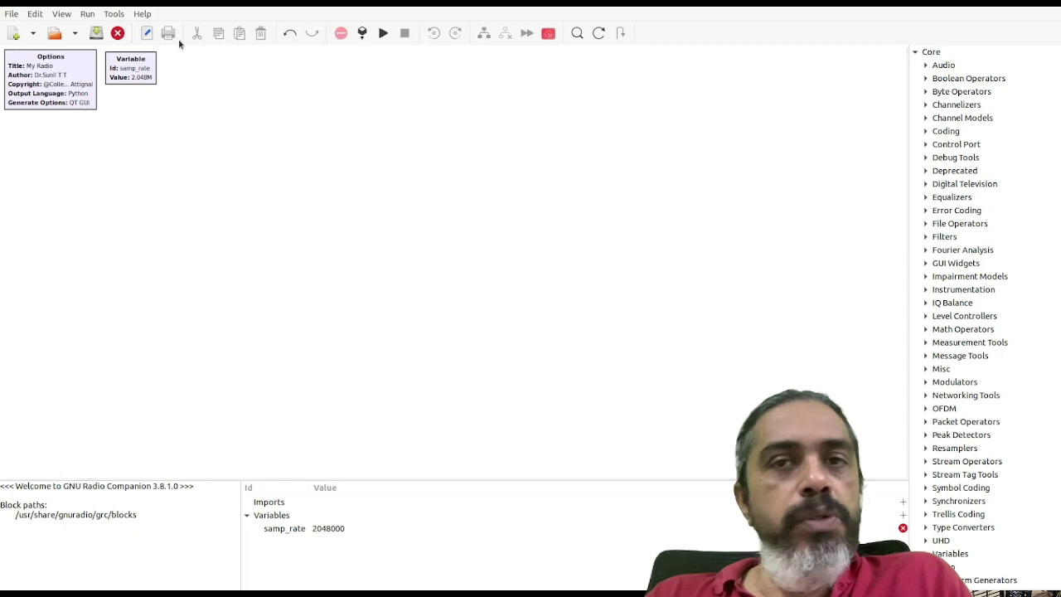
Generate the Python code from the flow graph, saving the graph as my_radio.grc in the home folder
left_click(87, 13)
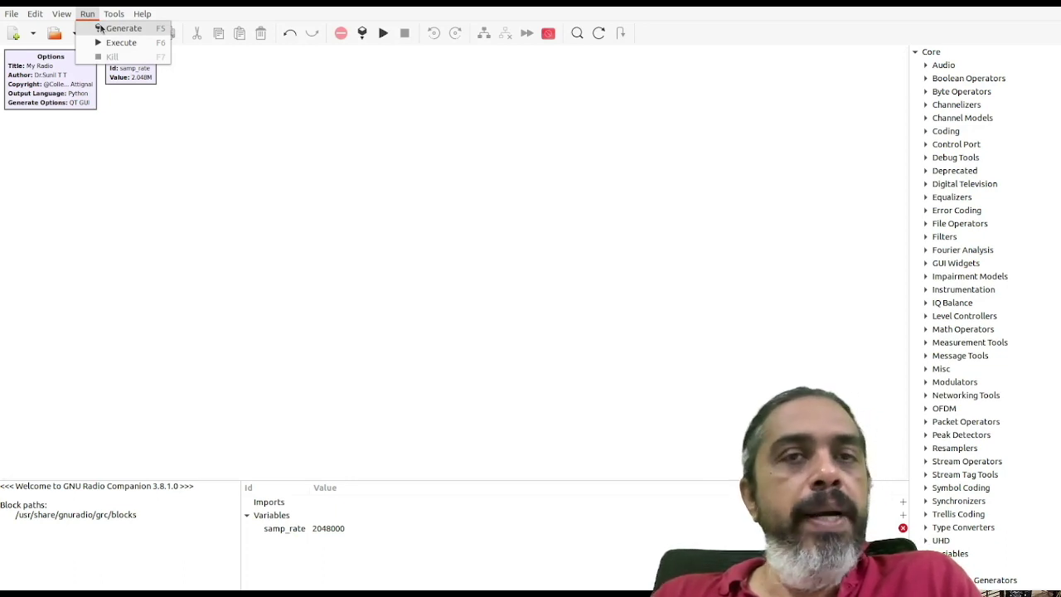
left_click(101, 28)
left_click_drag(475, 28, 437, 31)
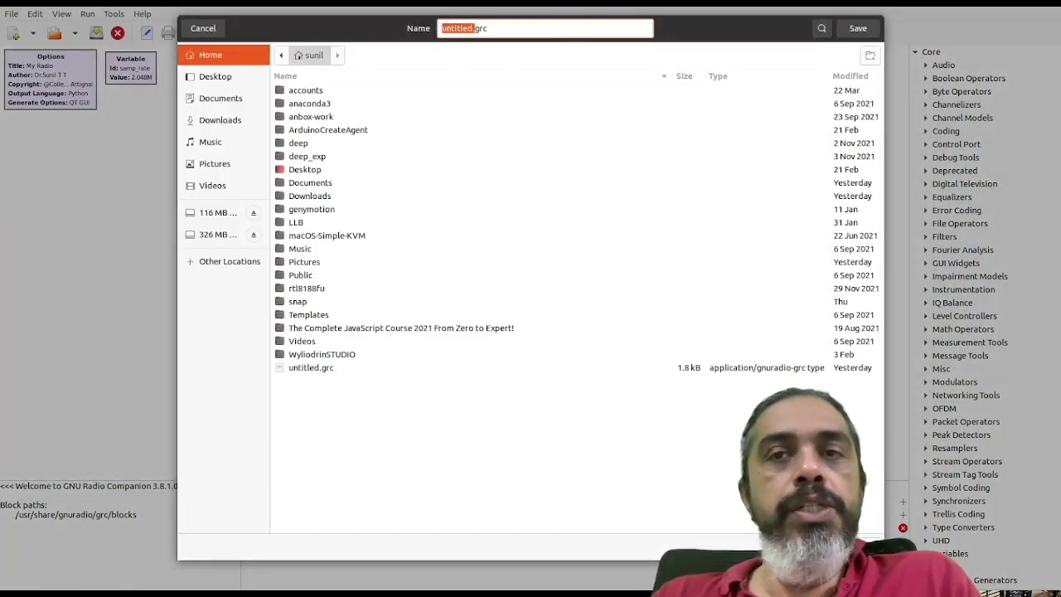
type("my_r")
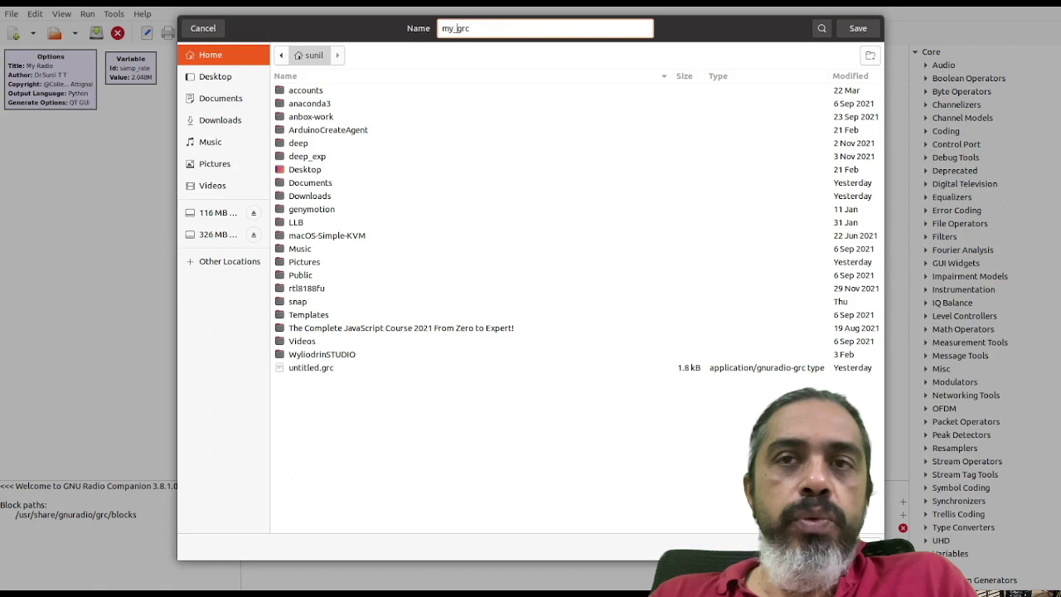
type("adio")
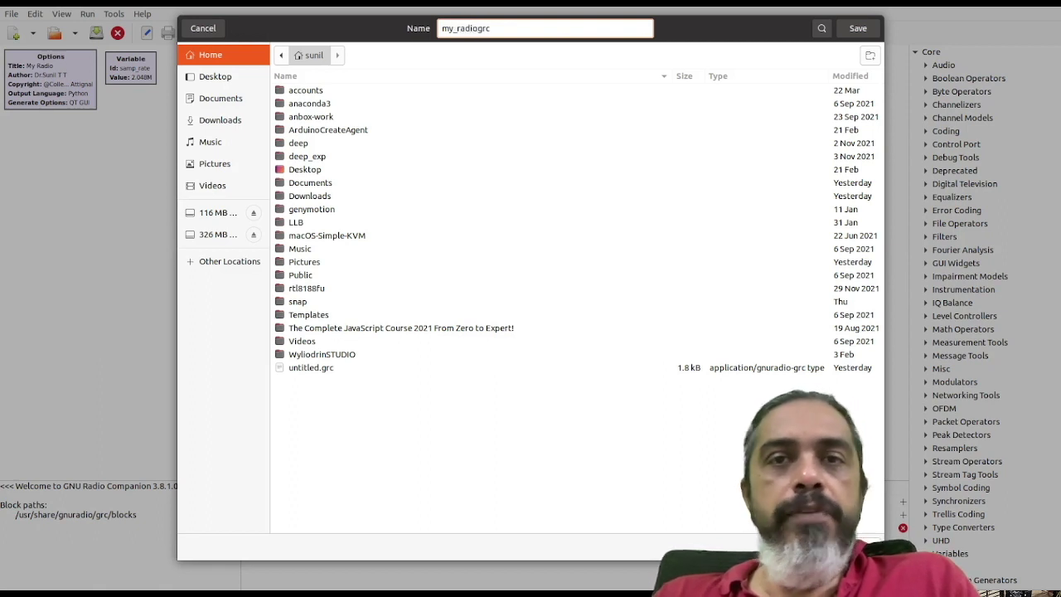
key("Return")
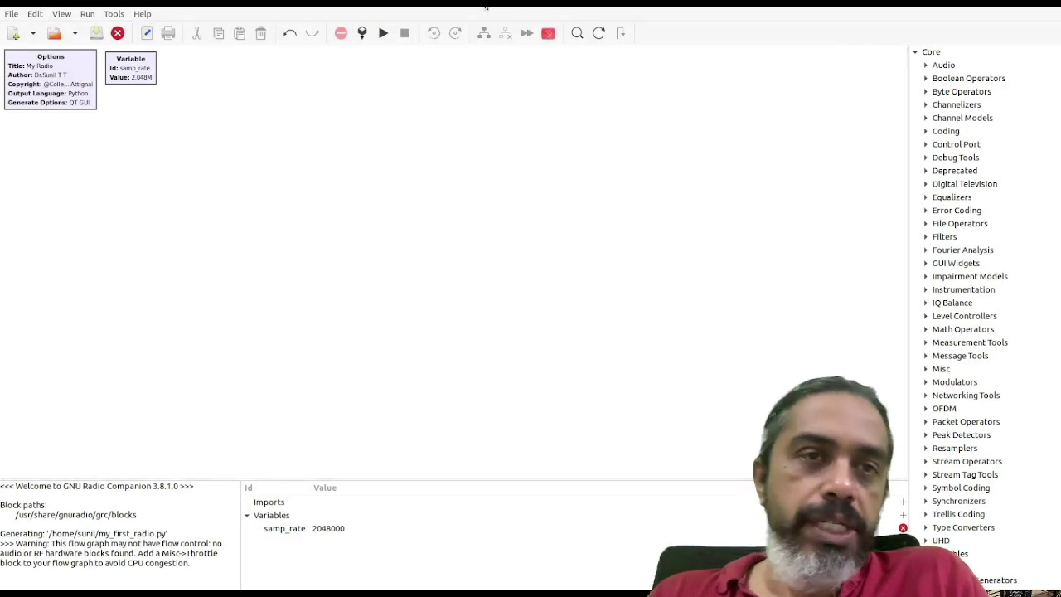
left_click(87, 13)
left_click(102, 26)
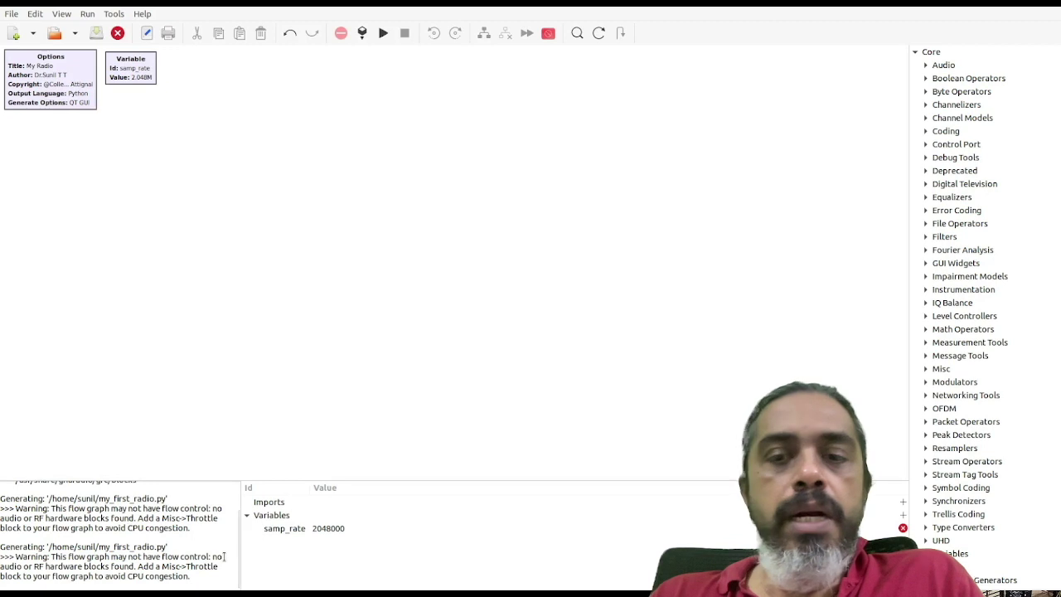
Execute the flow graph, then move the My Radio output window toward the canvas centre and enlarge it
left_click(87, 14)
left_click(106, 44)
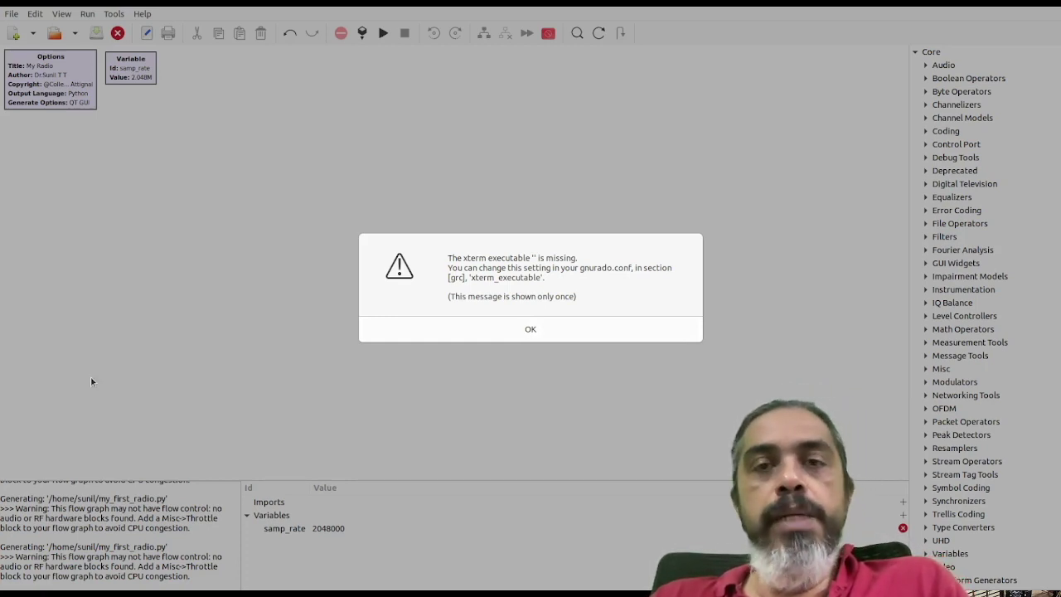
left_click(530, 330)
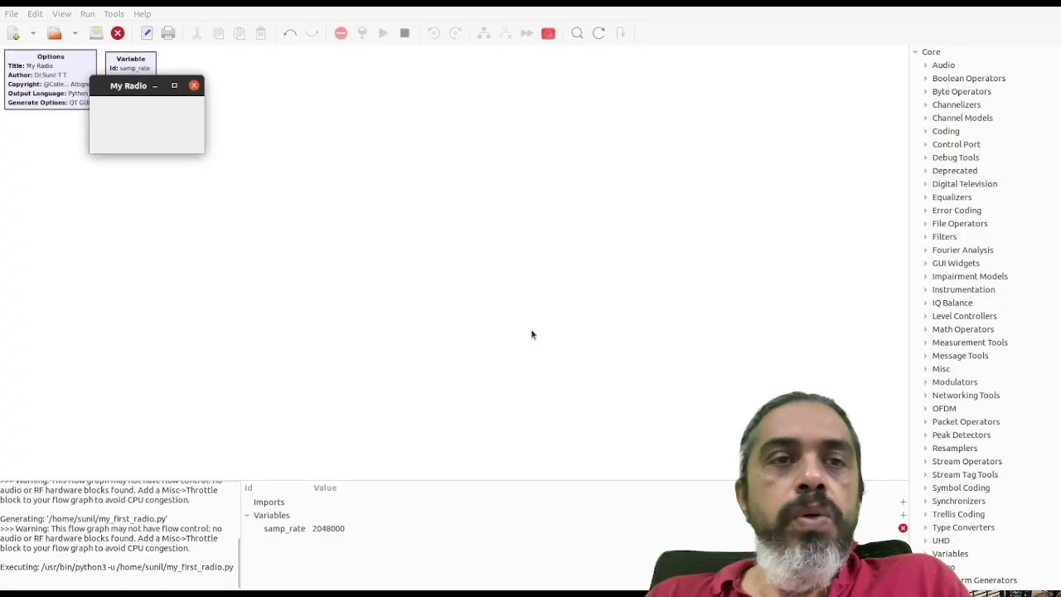
left_click_drag(129, 88, 398, 161)
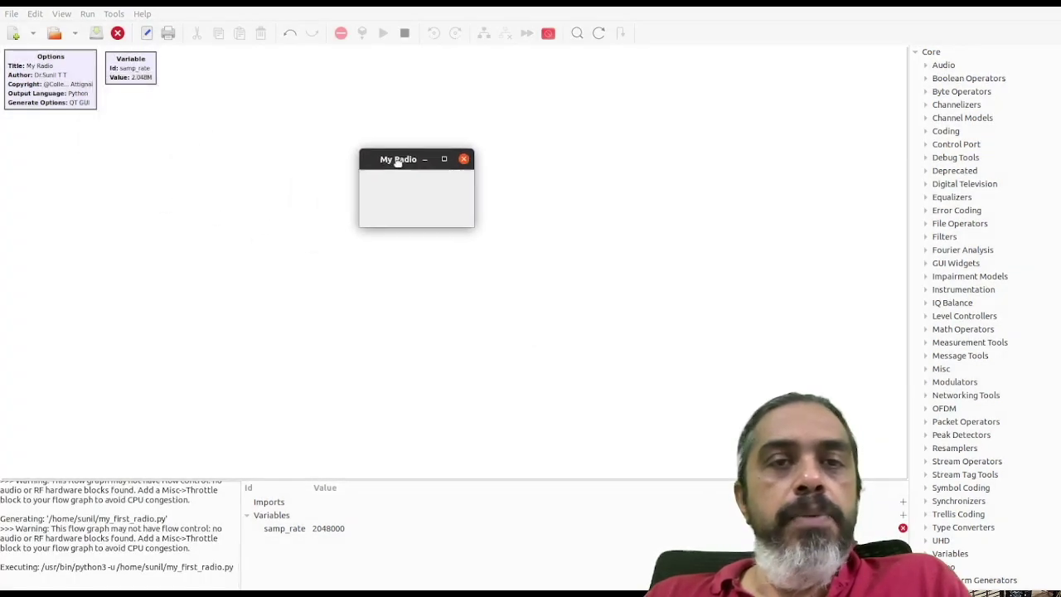
left_click_drag(473, 227, 777, 387)
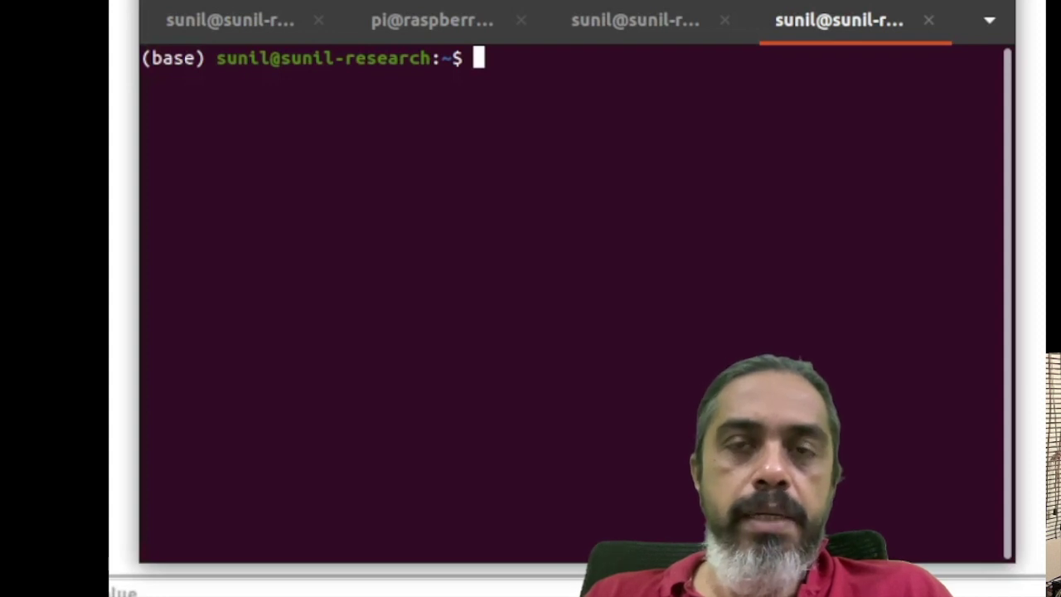
In a terminal, list the files in the home folder whose names start with my_
type("ls my_")
key("Tab")
key("Tab")
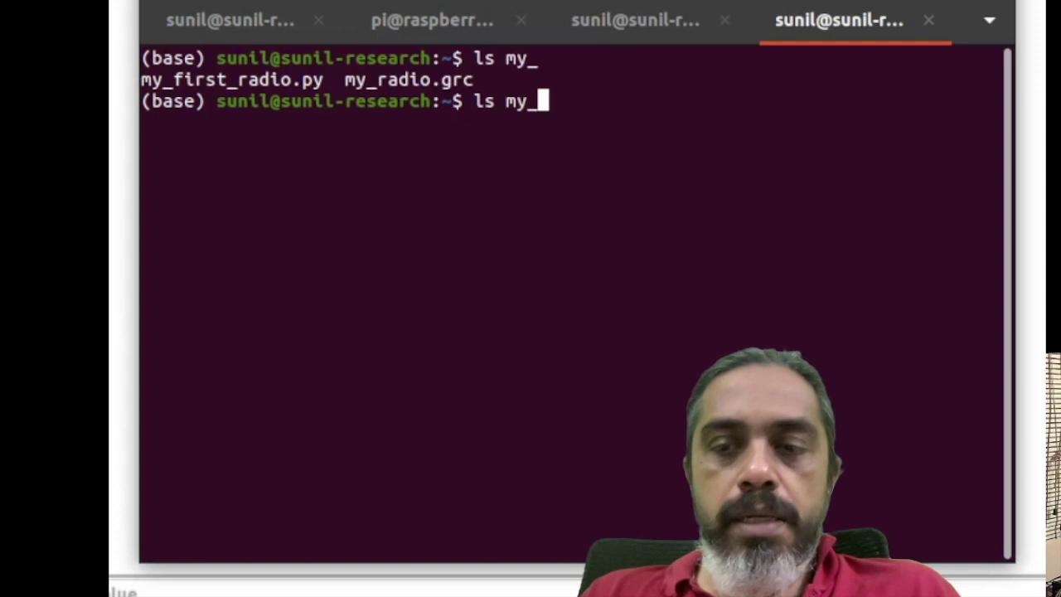
Open the generated script my_first_radio.py in vi
key("ctrl+u")
type("vi my_f")
key("BackSpace")
key("BackSpace")
type("_f")
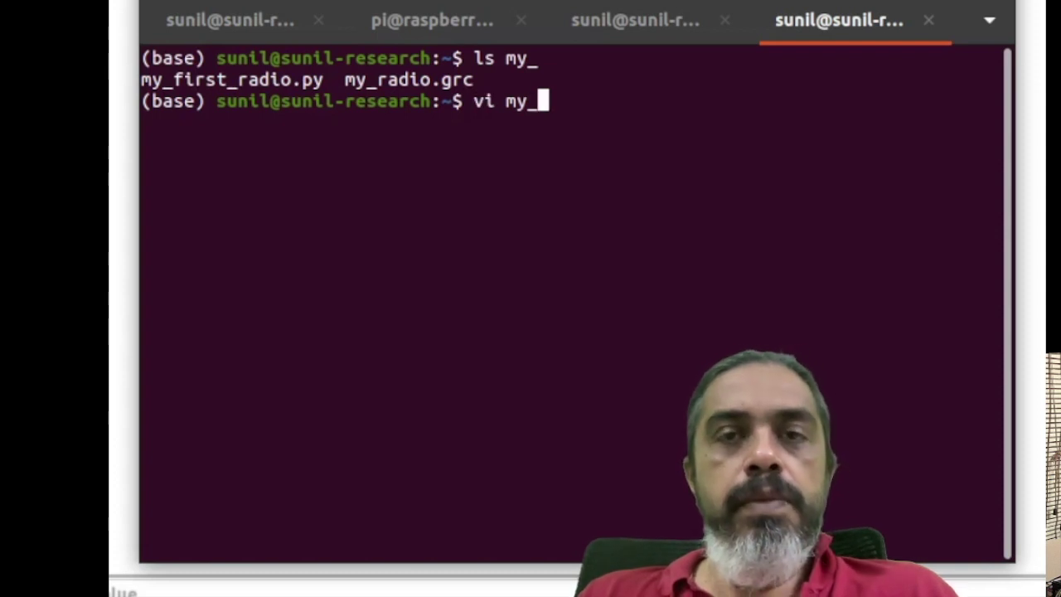
key("Tab")
key("Return")
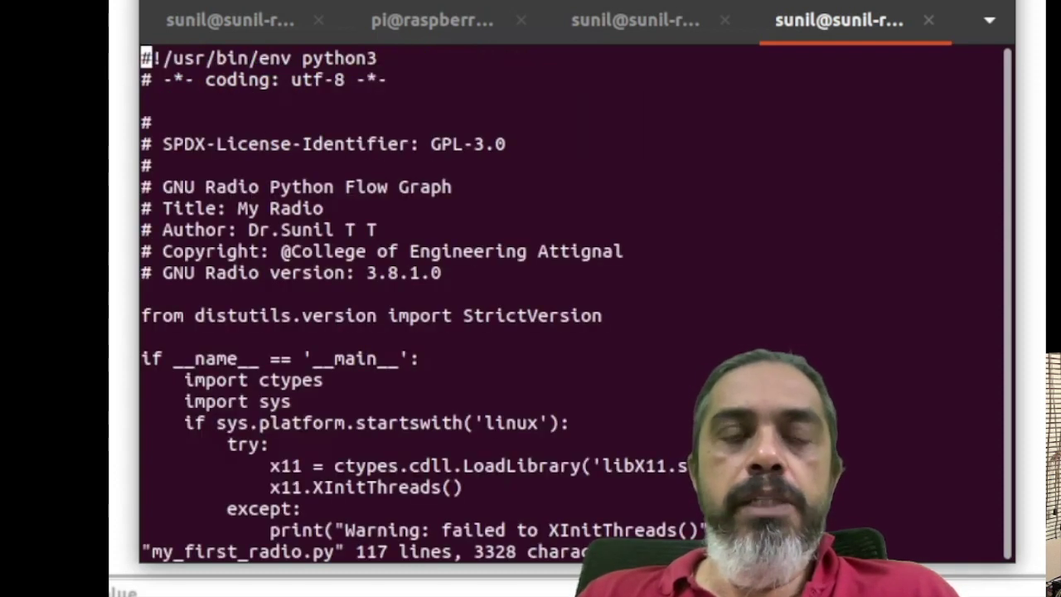
Look through the script's header comments and import statements down to the my_first_radio class
scroll(782, 303, "down", 7)
scroll(781, 303, "up", 7)
scroll(781, 303, "down", 4)
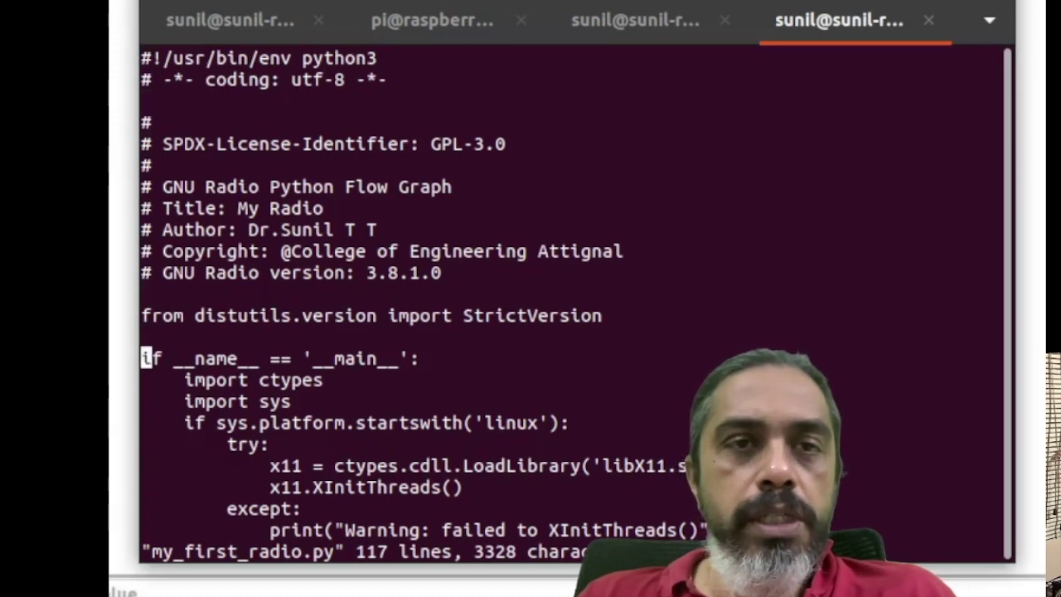
scroll(572, 302, "down", 3)
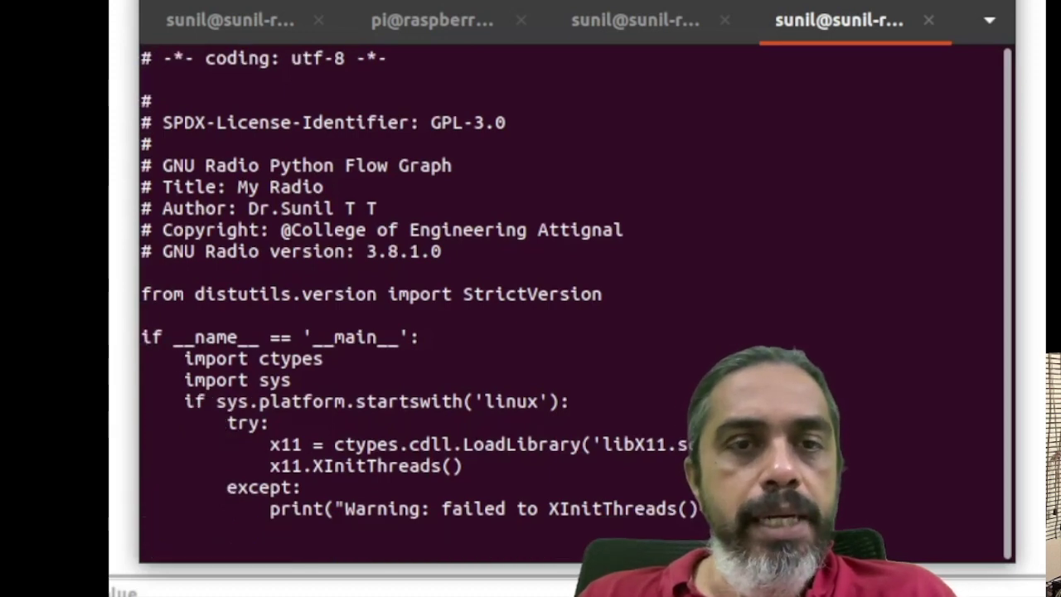
scroll(572, 302, "down", 9)
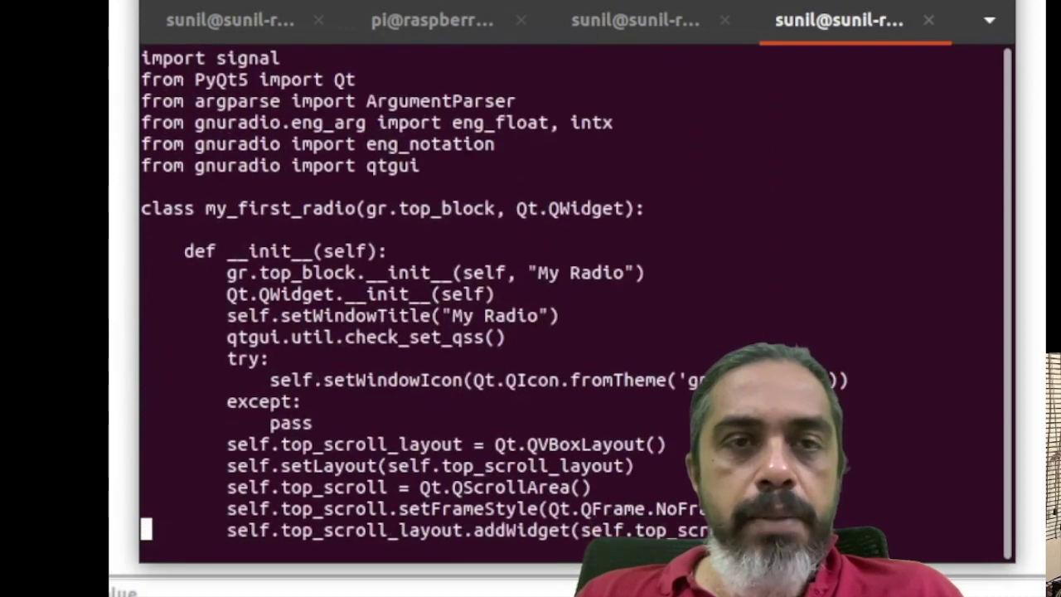
scroll(572, 303, "down", 1)
scroll(572, 303, "up", 5)
Read through the my_first_radio class, from its initialisation code to the samp_rate methods and the beginning of main
key("Up")
key("Up")
key("Up")
key("Down")
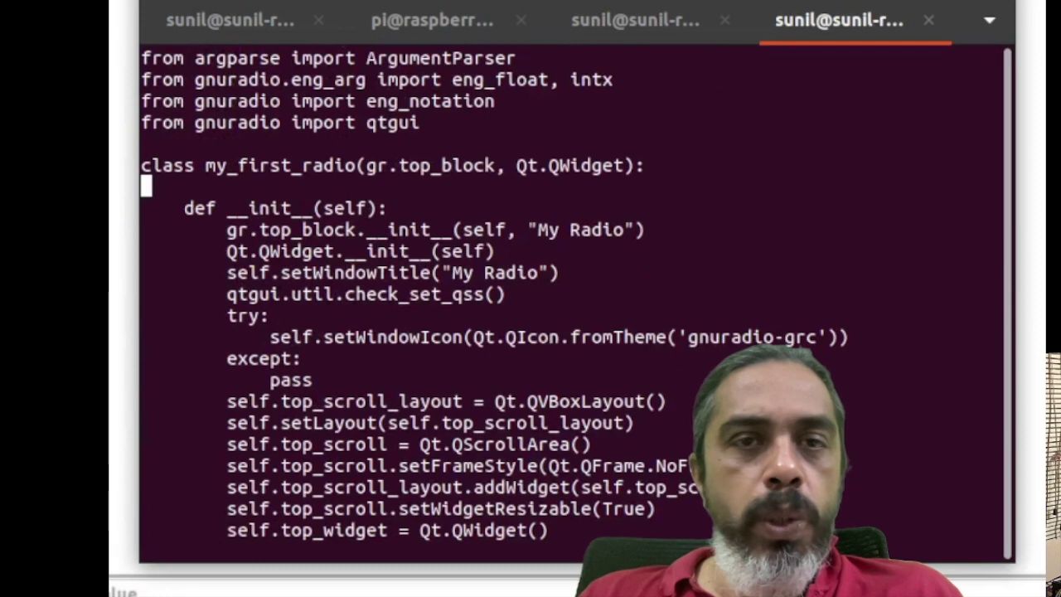
key("Down")
key("Down")
key("Down")
key("Down")
key("Down")
key("Down")
key("Down")
key("Down")
key("Down")
key("Down")
key("Down")
key("Down")
key("Down")
key("Down")
key("Down")
key("Down")
key("Down")
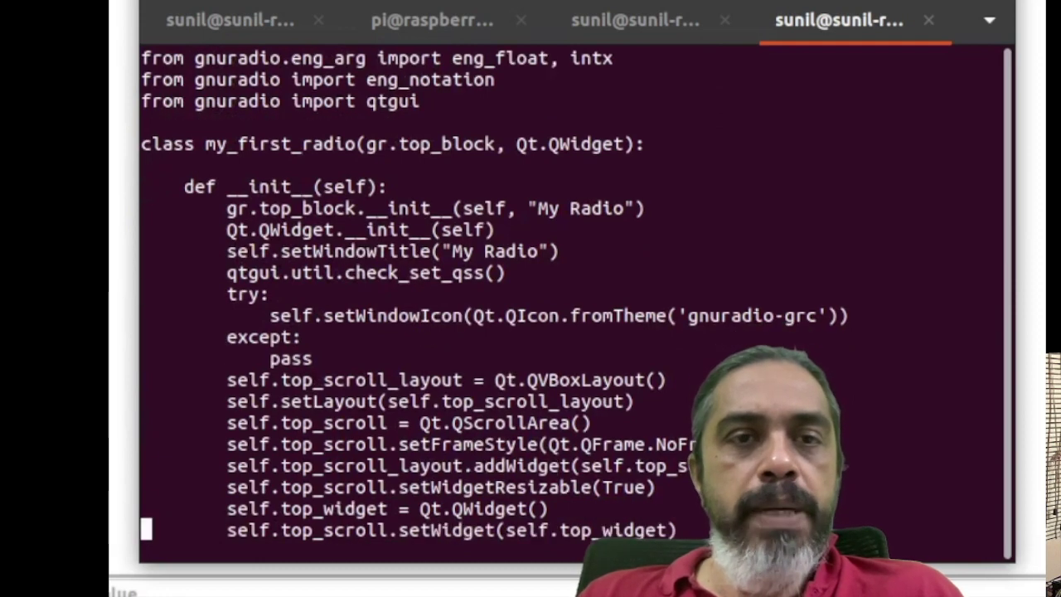
key("Down")
key("Down")
key("Down")
key("Down")
key("Down")
key("Down")
key("Down")
key("Down")
key("Down")
key("Up")
key("Up")
key("Up")
key("Up")
key("Down")
key("Down")
key("Down")
key("Down")
key("Down")
key("Down")
key("Down")
key("Down")
key("Down")
key("Down")
key("Down")
key("Down")
key("Down")
key("Down")
key("Down")
key("Down")
key("Down")
key("Down")
key("Down")
key("Down")
key("Down")
key("Down")
key("Down")
key("Down")
key("Down")
key("Down")
key("Down")
key("Down")
key("Down")
key("Down")
key("Down")
key("Down")
key("Down")
key("Down")
key("Down")
key("Down")
key("Down")
key("Down")
key("Down")
key("Down")
key("Down")
key("Down")
key("Down")
key("Down")
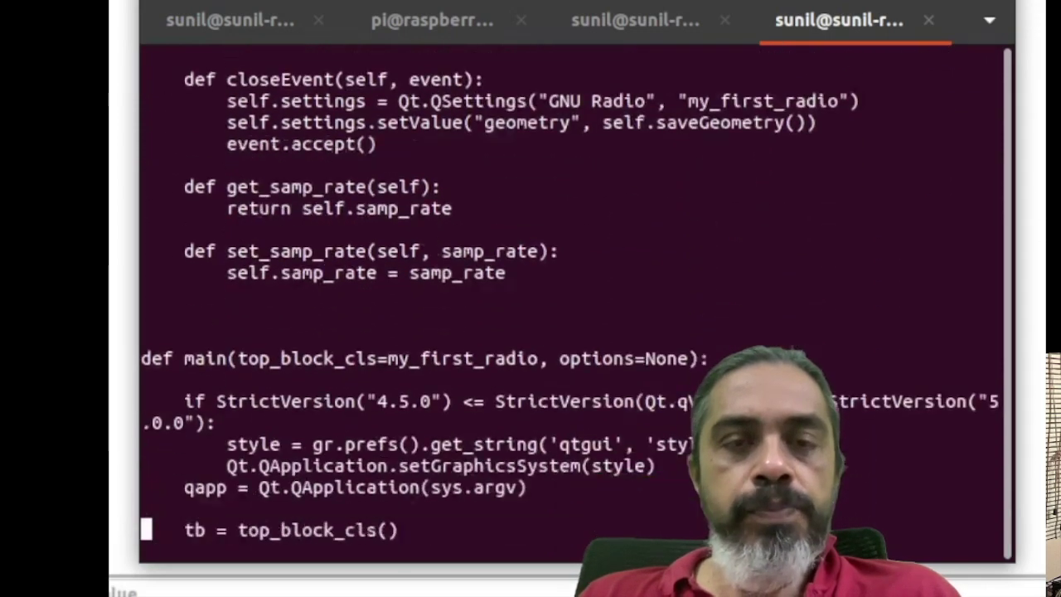
Examine the main function and the remaining code through to the end of the script
key("Up")
key("Up")
key("Up")
key("Up")
key("Up")
key("Up")
key("Up")
key("Up")
key("Up")
key("Up")
key("Up")
key("Up")
key("Up")
key("Up")
key("Up")
key("Up")
key("Up")
key("Up")
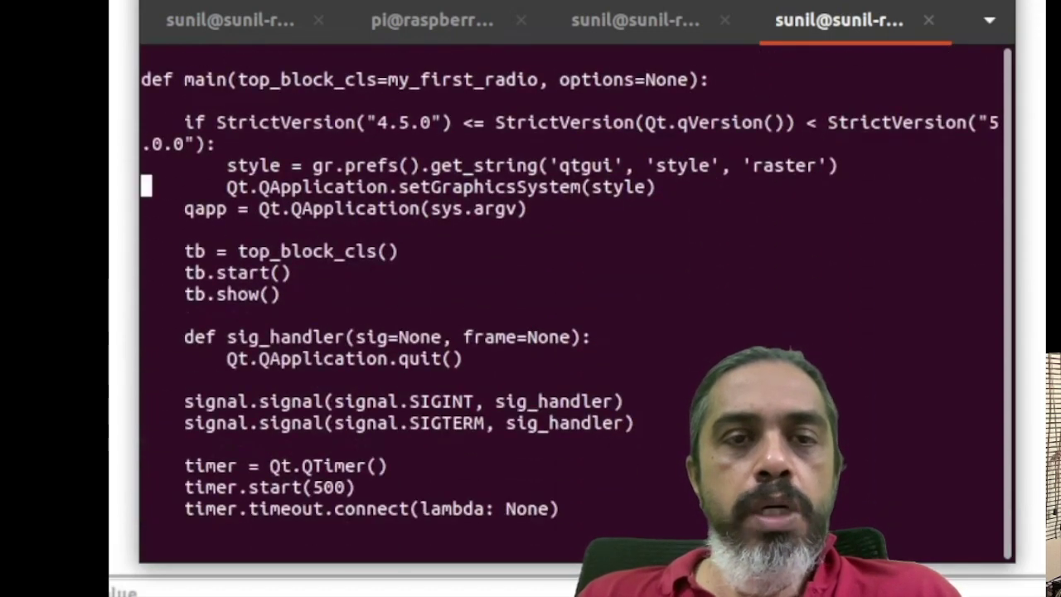
key("shift+g")
key("Up")
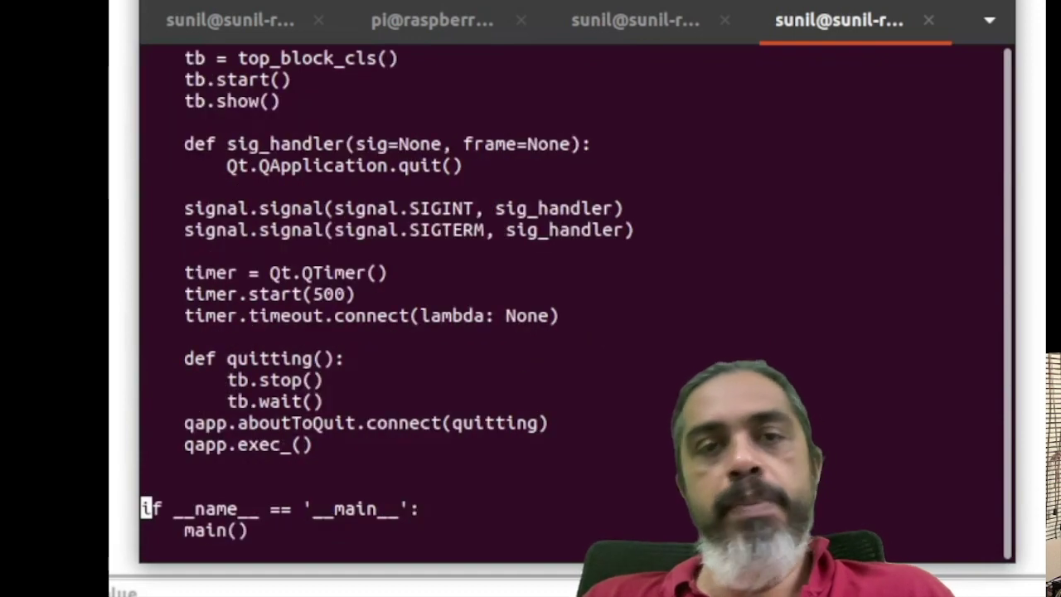
Go back up from the end of the script to review the main function and the samp_rate methods
key("braceleft")
key("braceleft")
key("braceleft")
key("braceleft")
key("braceleft")
key("braceleft")
key("braceleft")
key("braceleft")
key("braceleft")
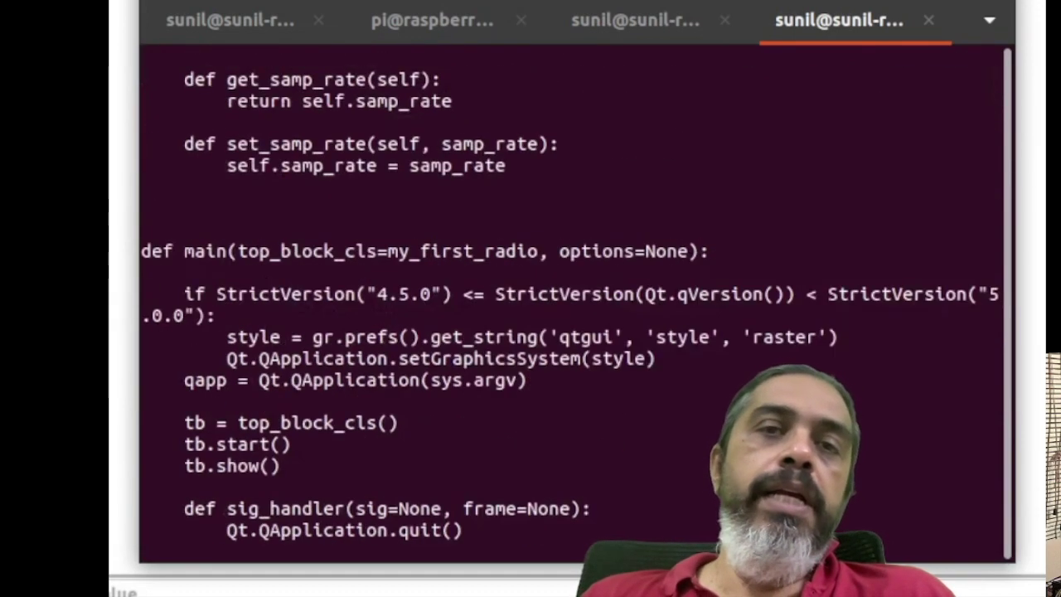
Go back up from the main function to the Qt settings and Variables sections of the class initialisation
key("Up")
key("Up")
key("Up")
key("Up")
key("Up")
key("Up")
key("Up")
key("Up")
key("Up")
key("Up")
key("Up")
key("Up")
key("Up")
key("Up")
key("Up")
key("Up")
key("Up")
key("Up")
key("Up")
key("Up")
key("Up")
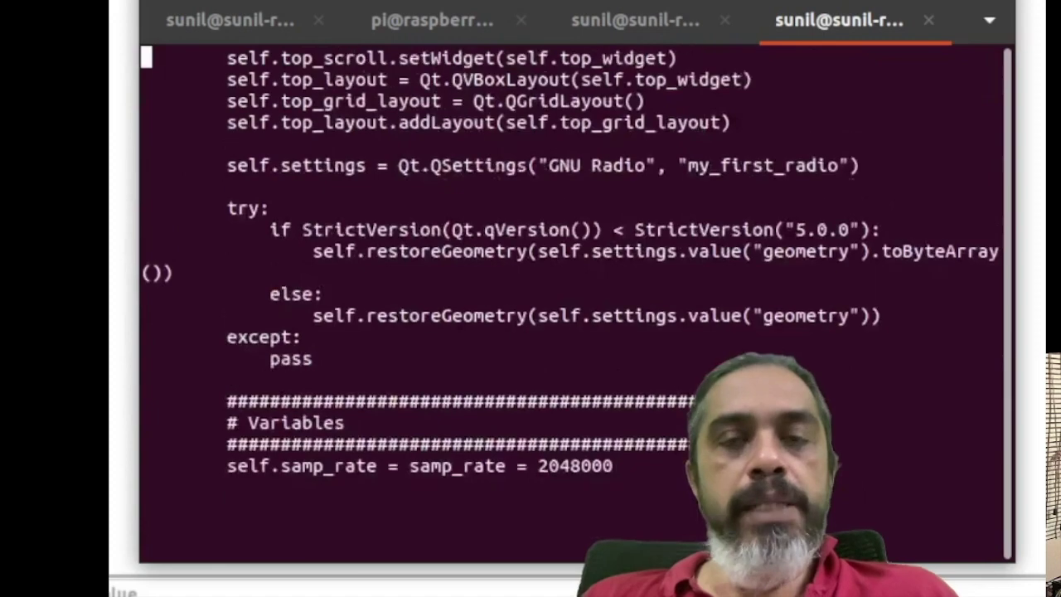
Look over the code preceding the Qt layout lines, and return down through the class initialisation
key("Up")
key("Up")
key("Up")
key("Up")
key("Up")
key("Up")
key("Up")
key("Up")
key("Up")
key("Up")
key("Up")
key("Up")
key("Up")
key("Up")
key("Up")
key("Up")
key("Up")
key("Up")
key("Up")
key("Down")
key("Down")
key("Down")
key("Down")
key("Down")
key("Down")
key("Down")
key("Down")
key("Down")
key("Down")
key("Down")
key("Down")
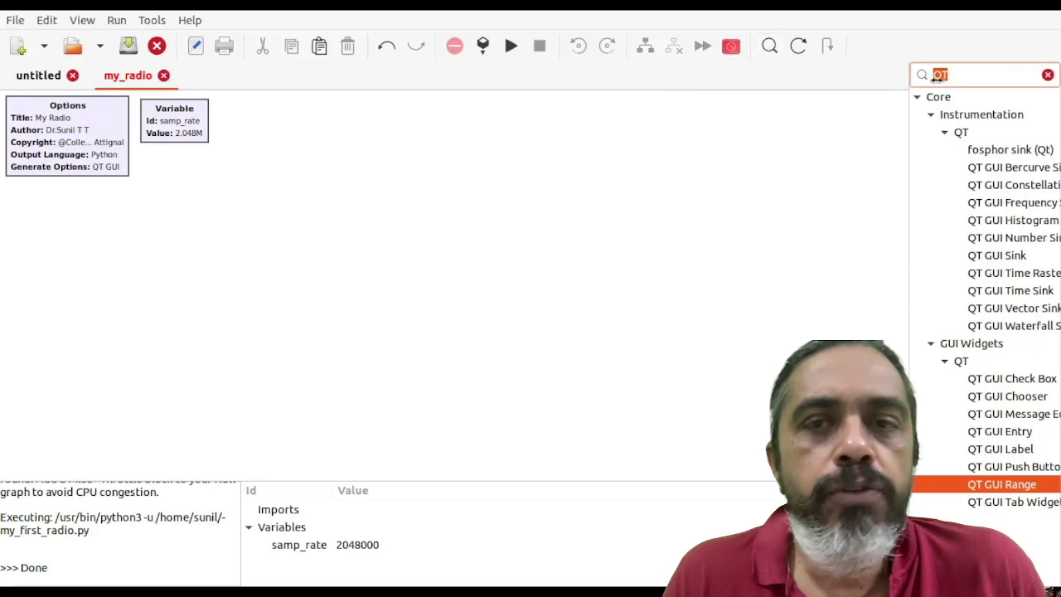
Add a QT GUI Range block to the flow graph, with the Id frequency and the label Frequency
key("Return")
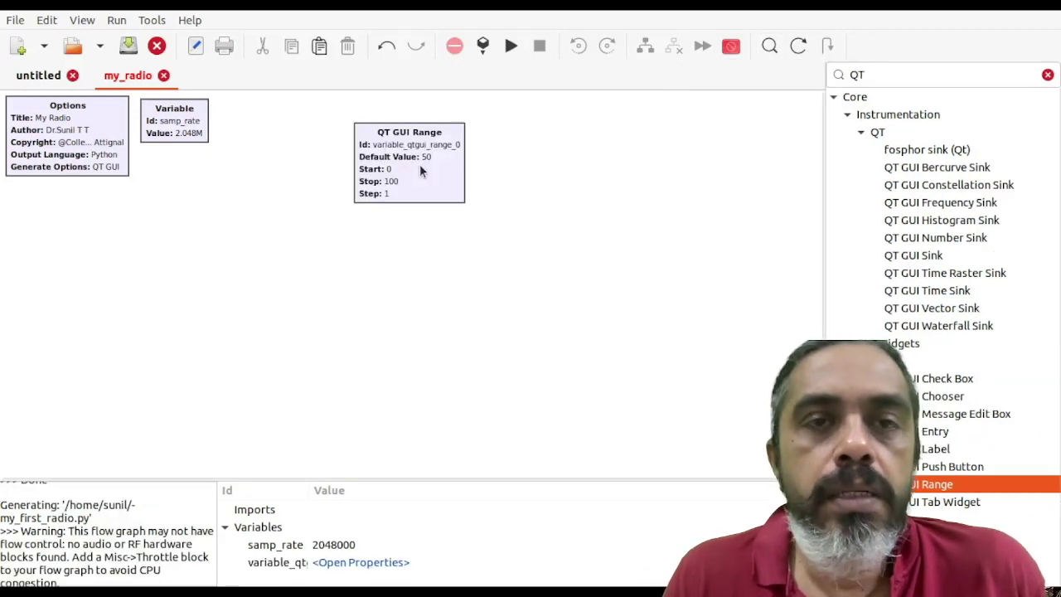
double_click(420, 165)
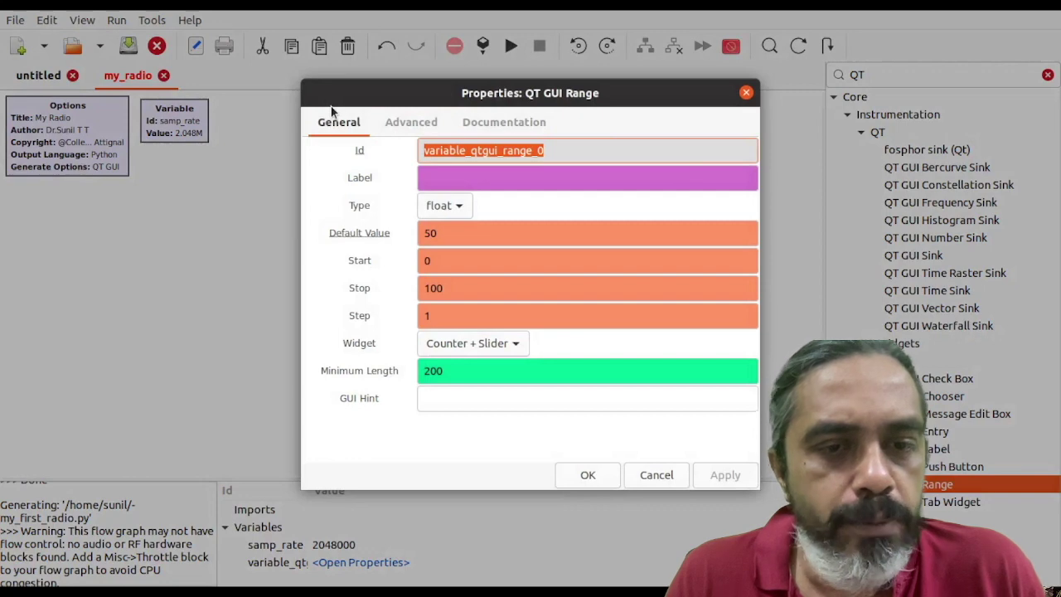
type("f")
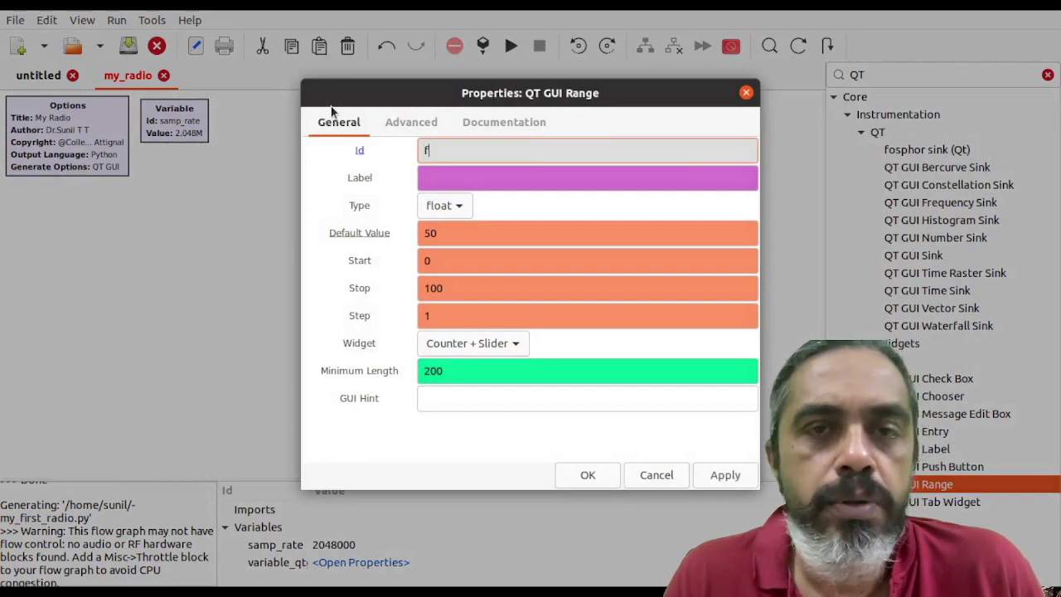
type("requency")
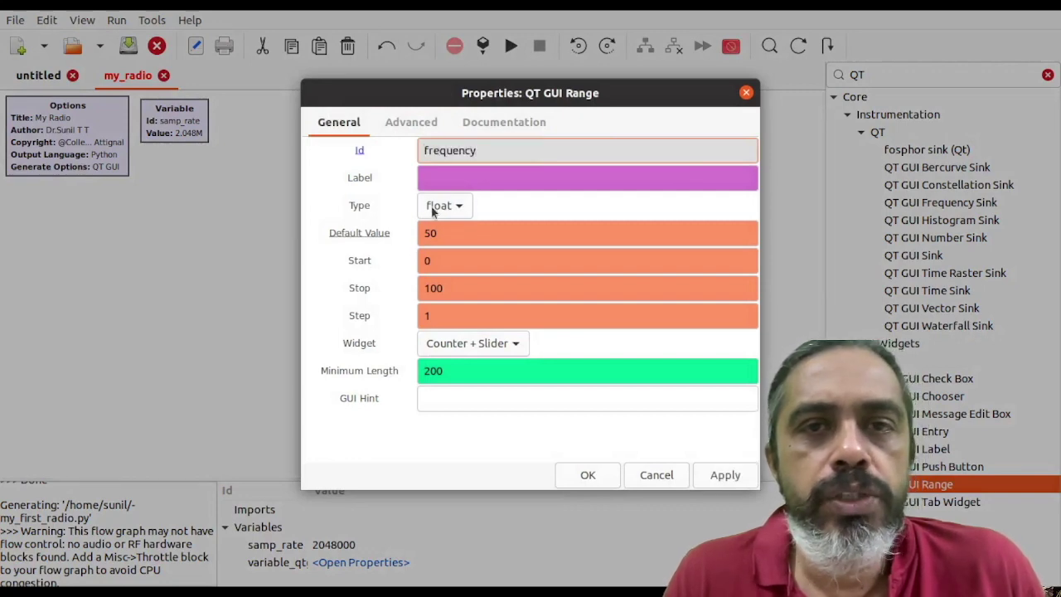
left_click(455, 184)
type("Frequency")
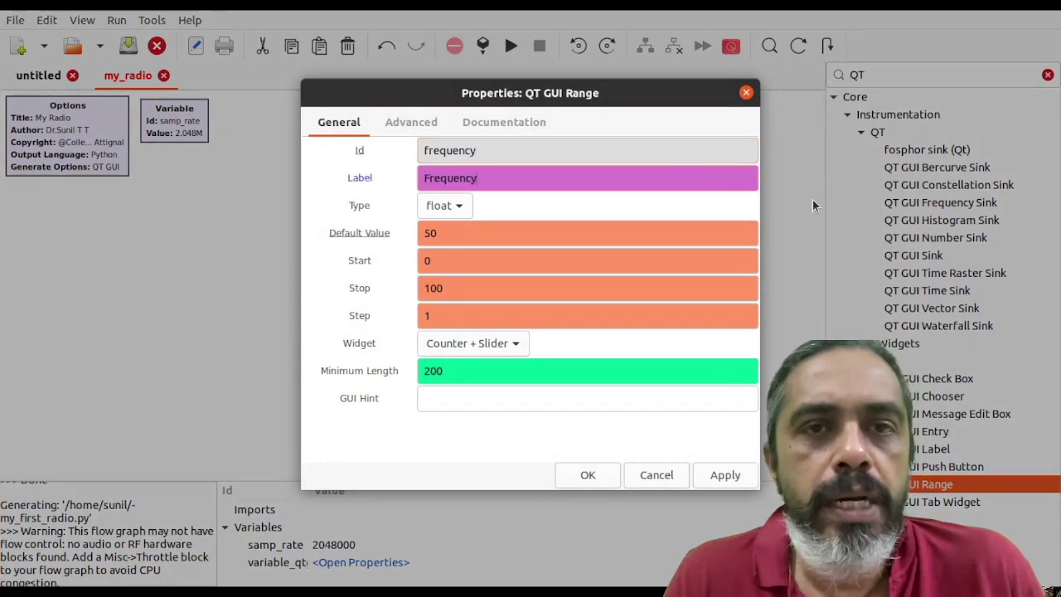
Set the range block's default value to 100e6, leaving its type as float
key("Tab")
key("Tab")
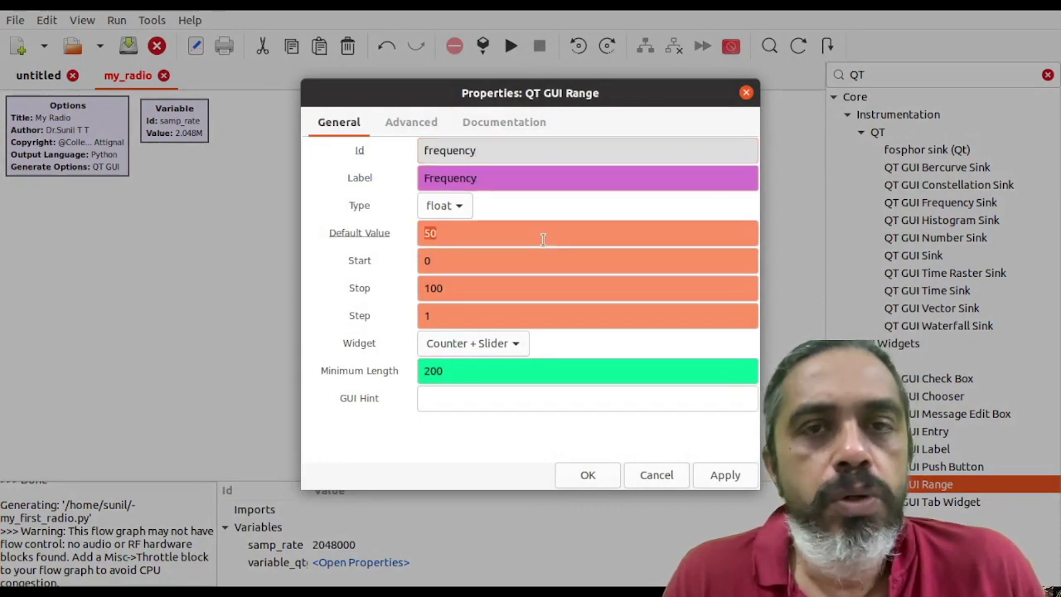
left_click(469, 206)
left_click(468, 206)
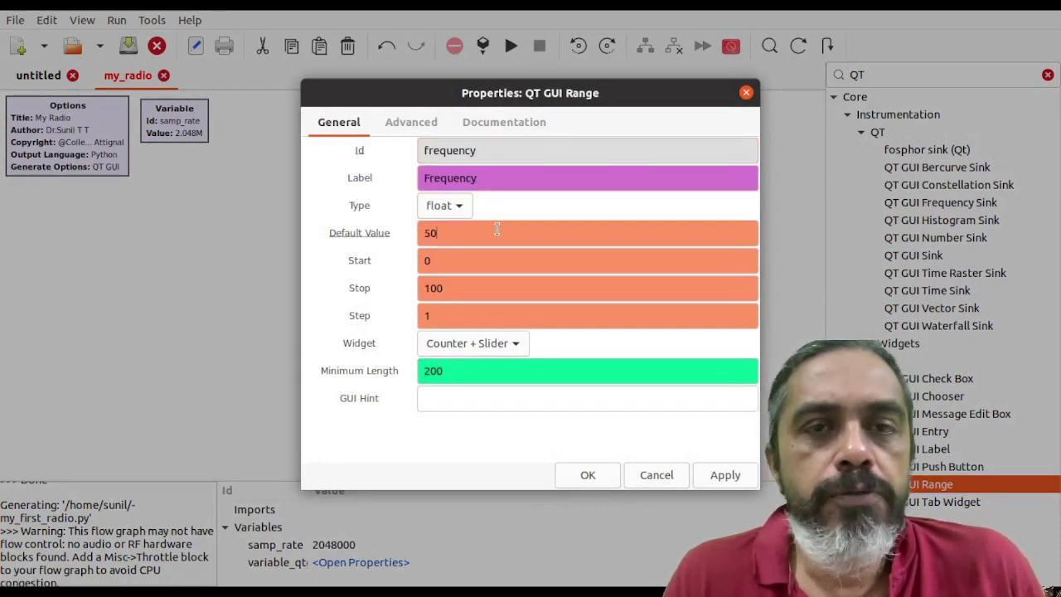
double_click(429, 233)
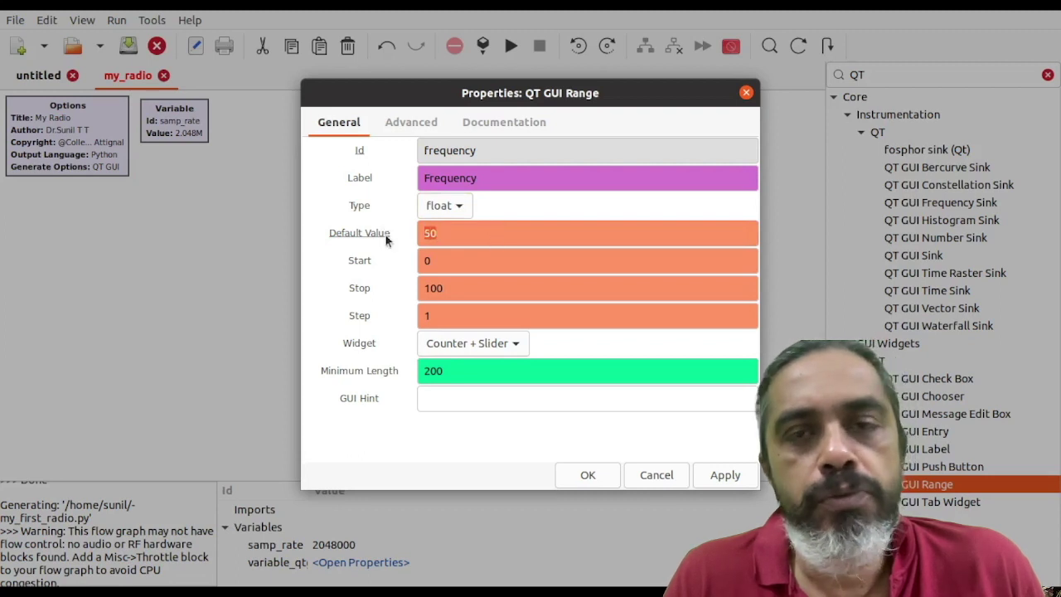
type("88")
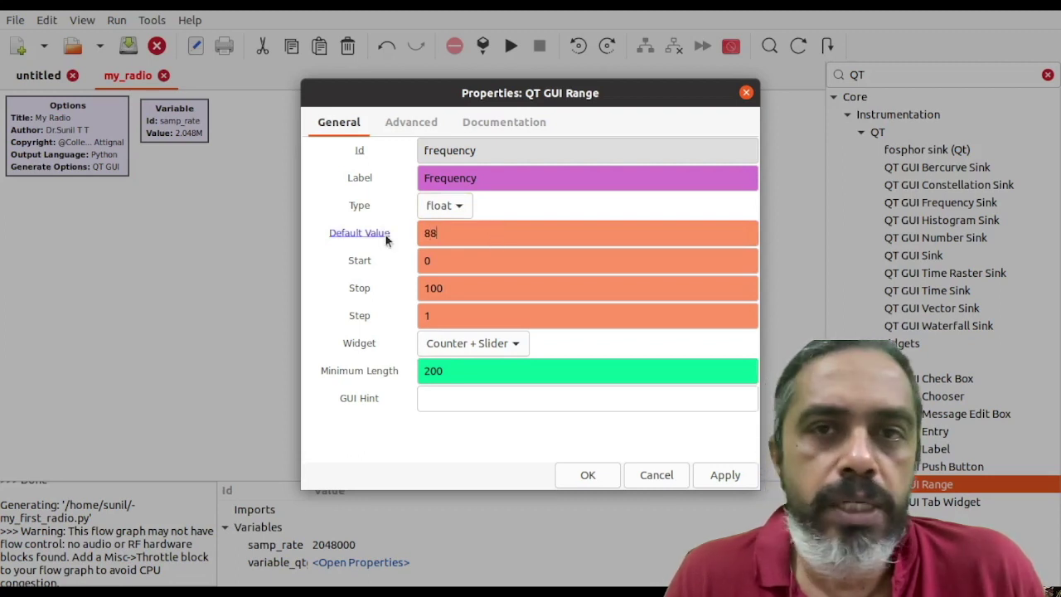
type("e6")
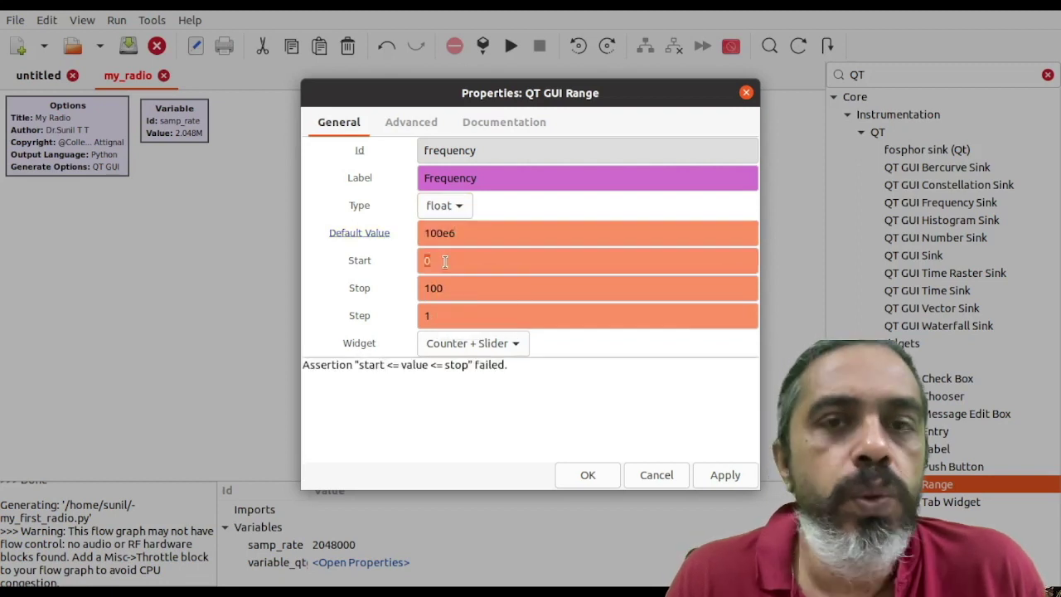
Set the range block's start to 88e6 and its stop to 108e6
type("88")
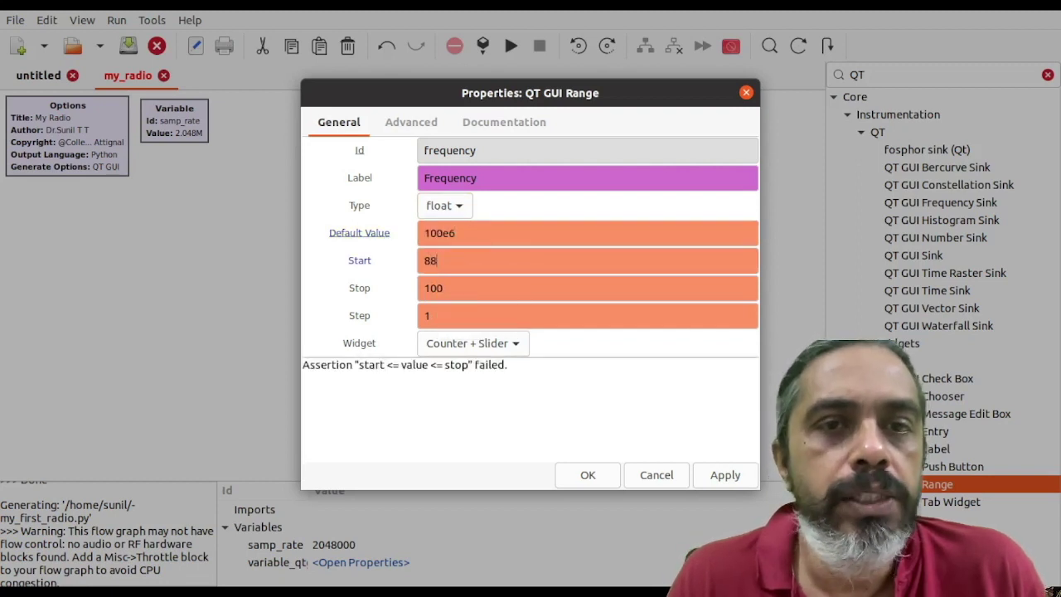
type("e")
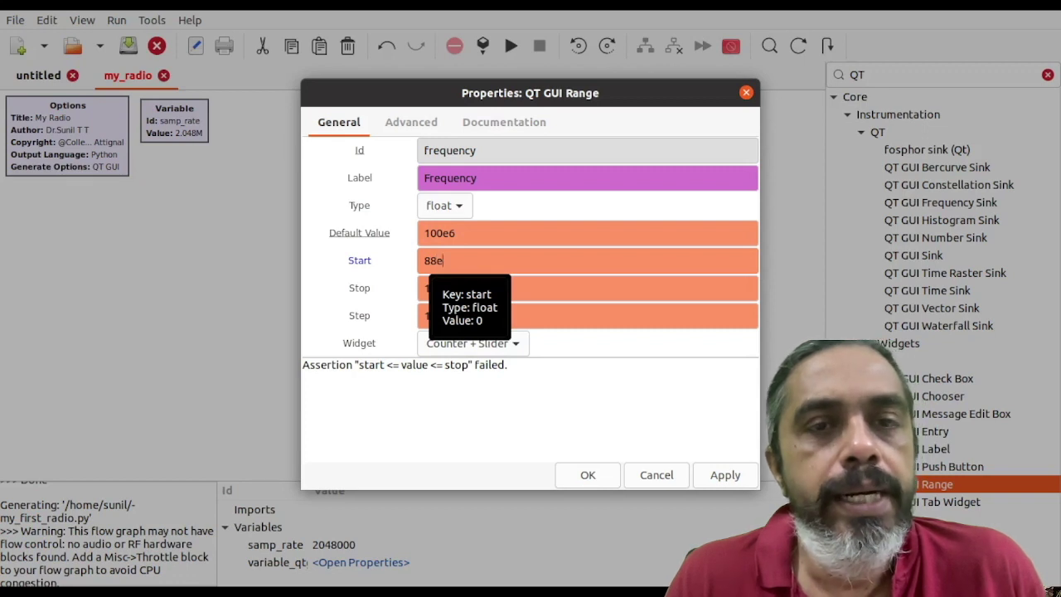
type("6")
double_click(550, 294)
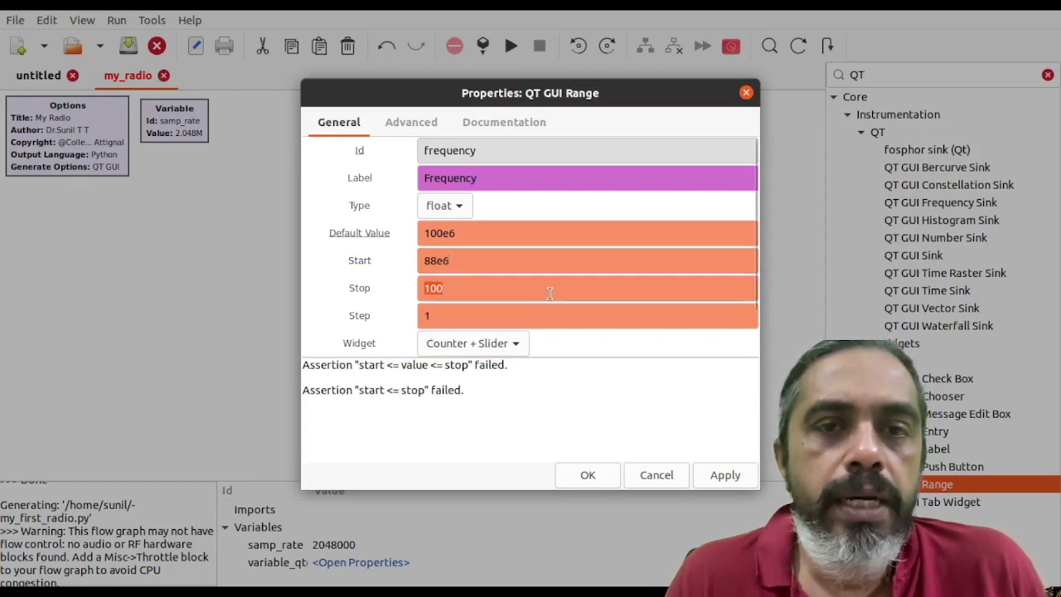
type("108")
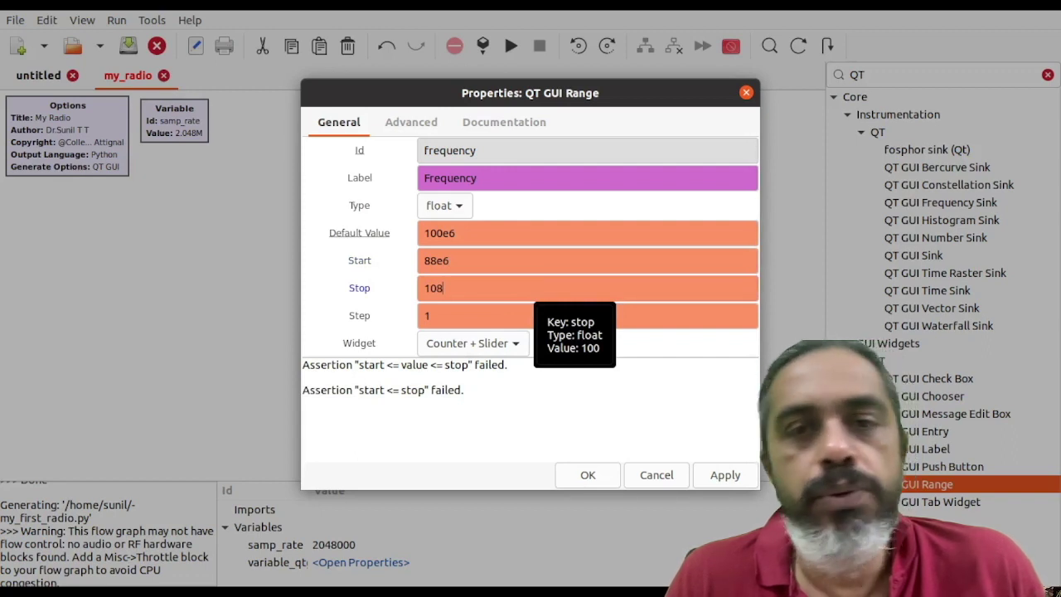
type("e6")
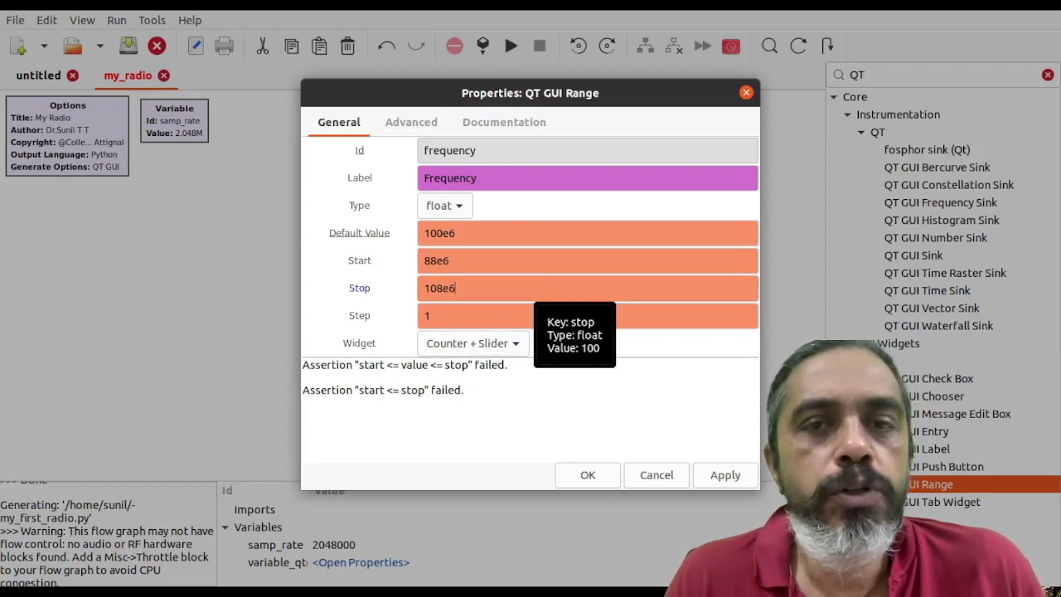
Check the available widget styles, keep Counter + Slider, and apply the range block's properties
scroll(559, 302, "down", 2)
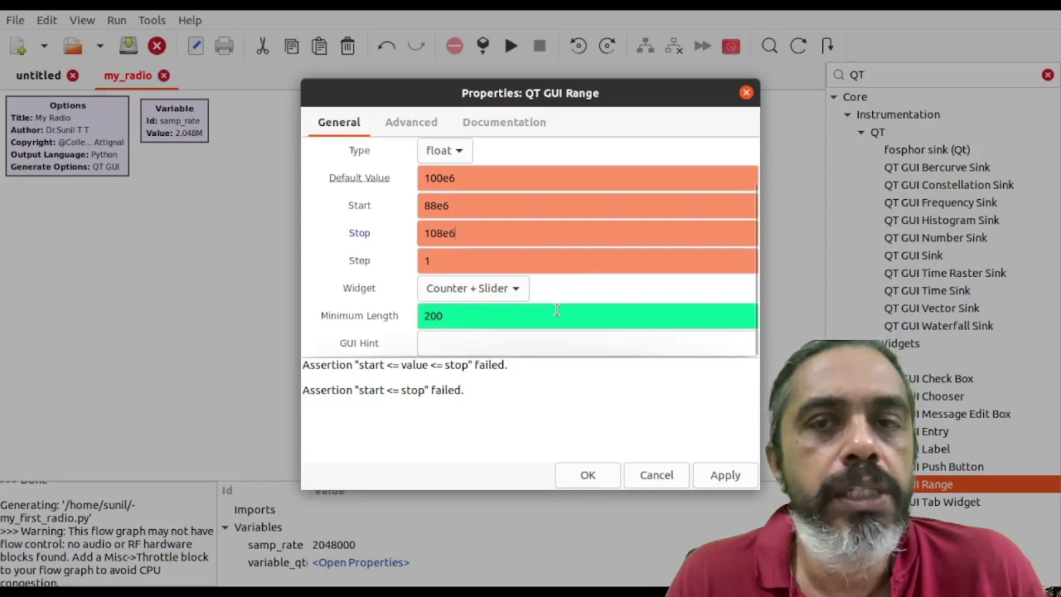
left_click(477, 287)
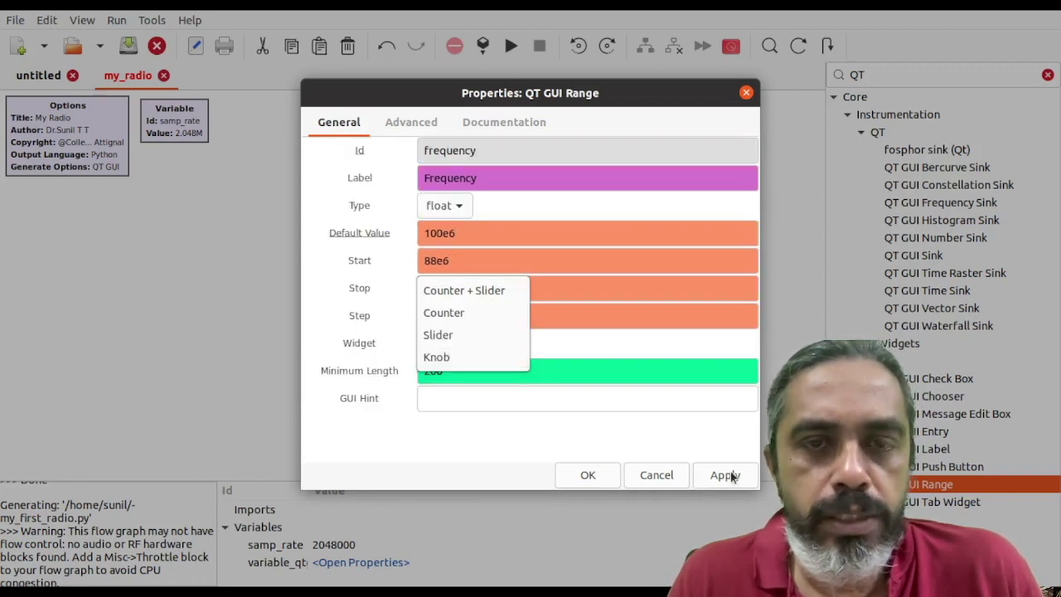
left_click(477, 404)
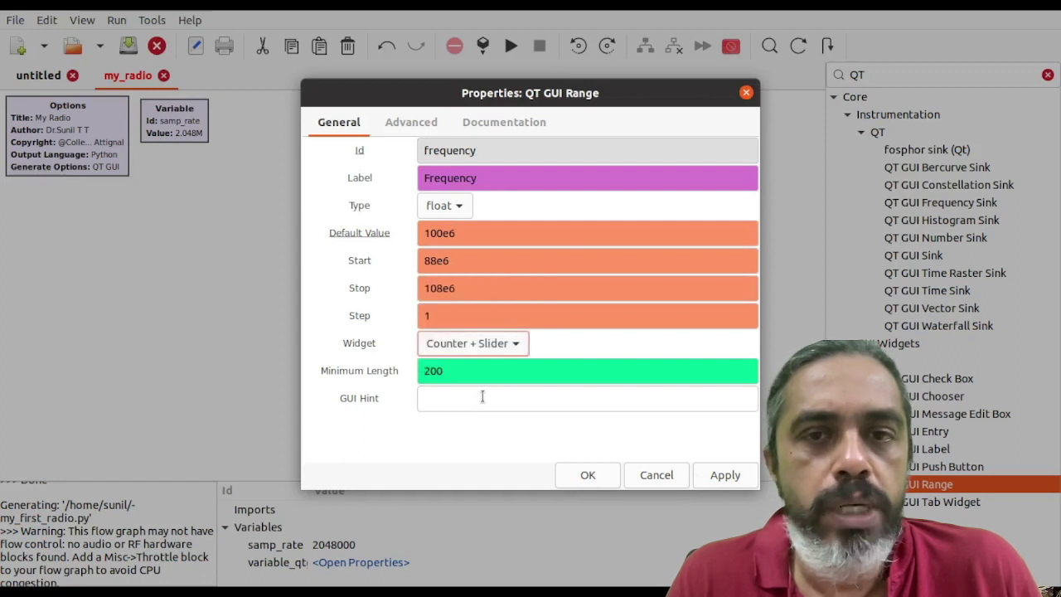
left_click(714, 476)
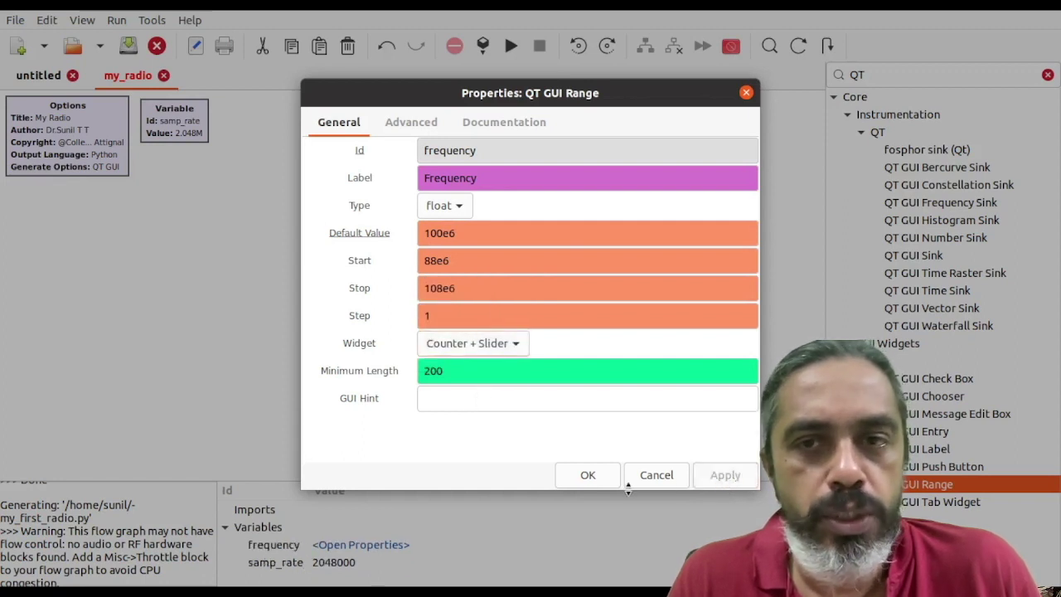
left_click(588, 476)
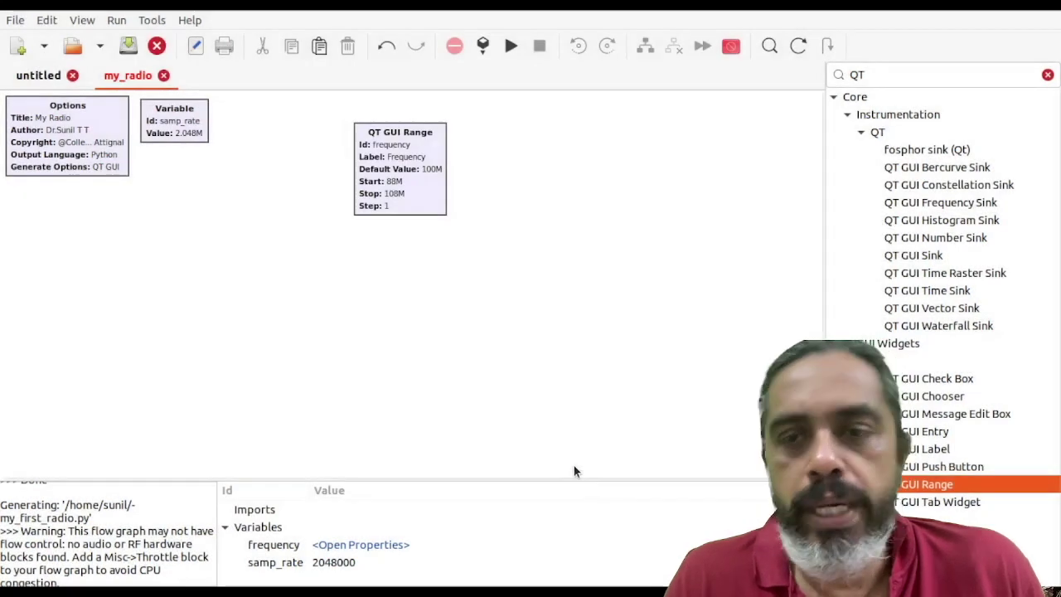
Run the flow graph, try the Frequency slider by lowering it to about 97.1 million, and close the My Radio window
left_click(116, 20)
left_click(140, 57)
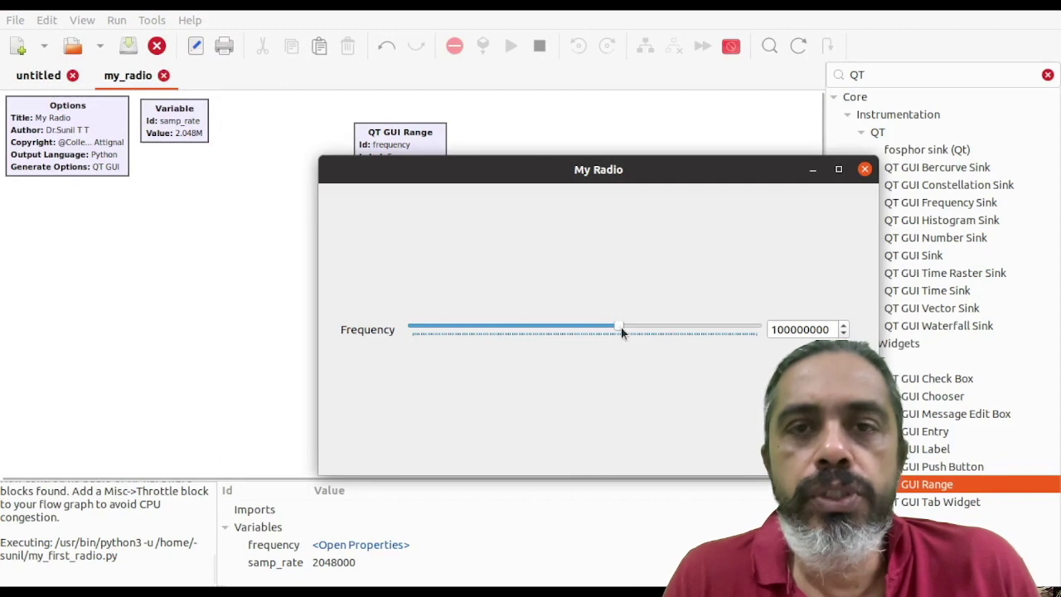
left_click_drag(622, 330, 568, 378)
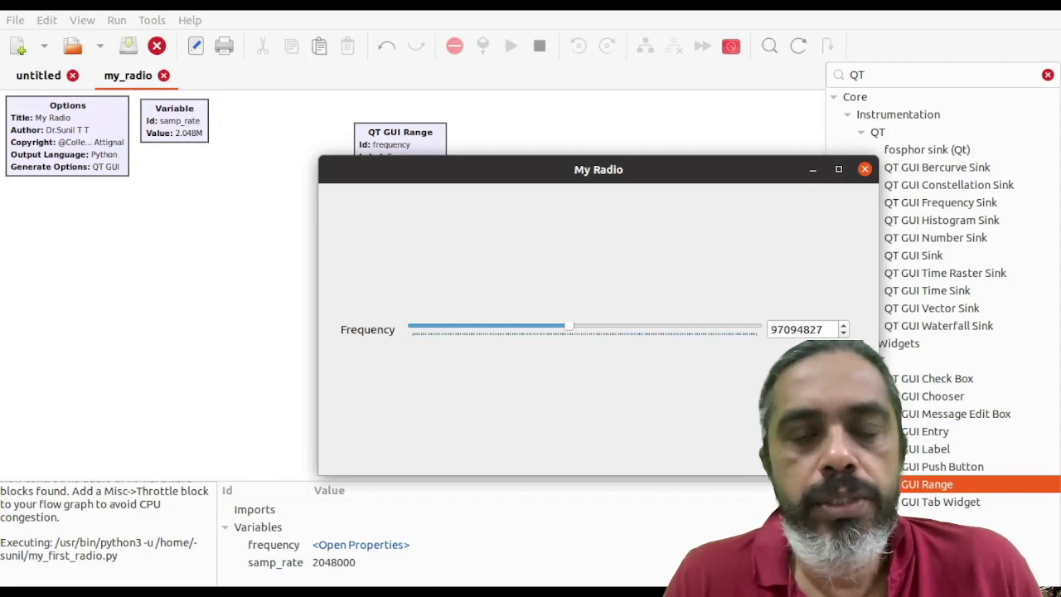
left_click(865, 169)
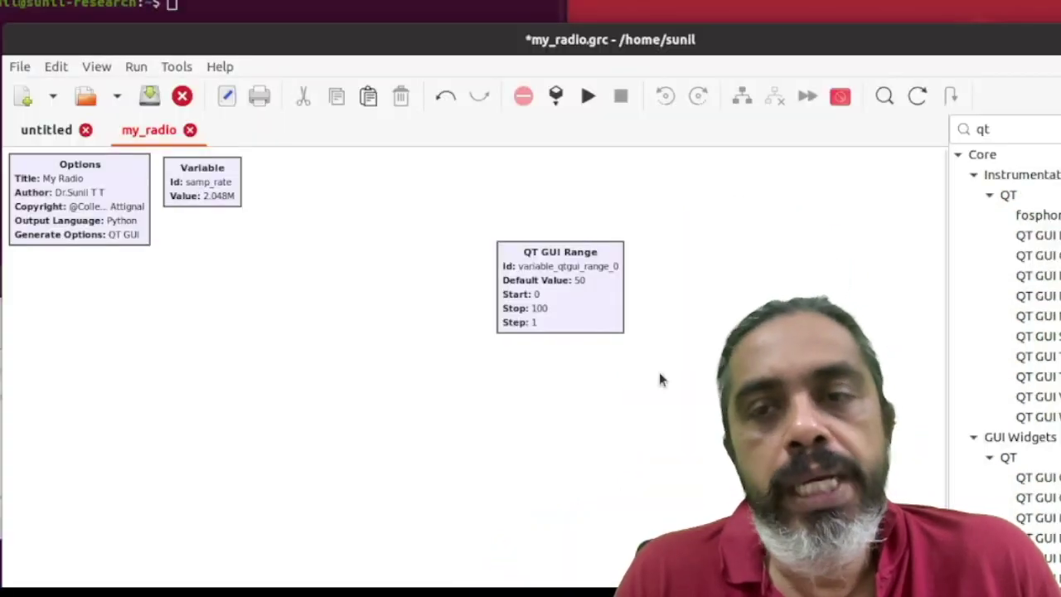
Set the new QT GUI Range block's Id to frequency and its default value to 10e3
double_click(568, 265)
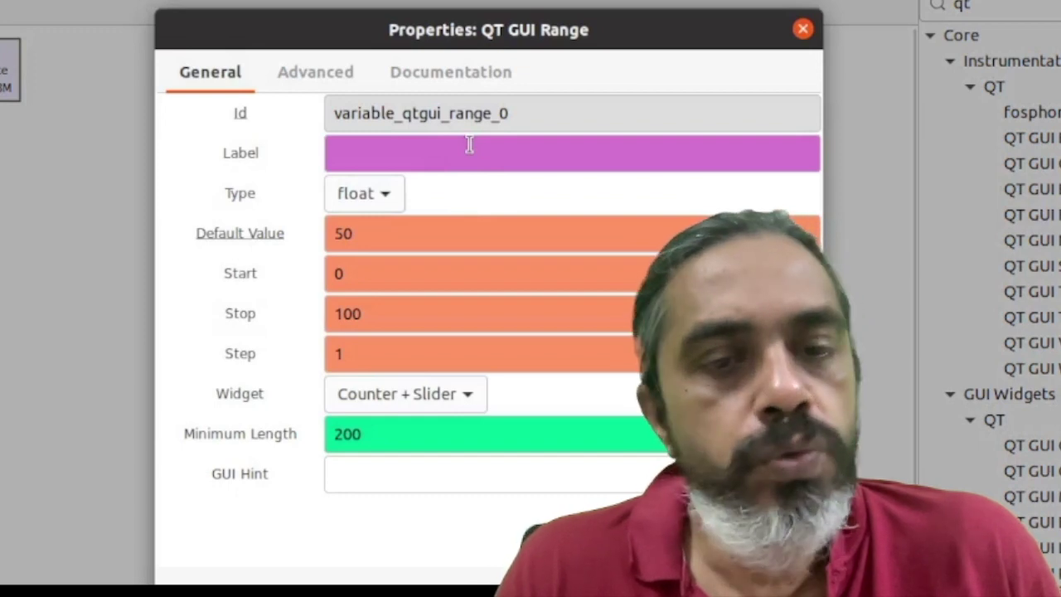
double_click(549, 113)
type("frequency")
double_click(401, 238)
type("1")
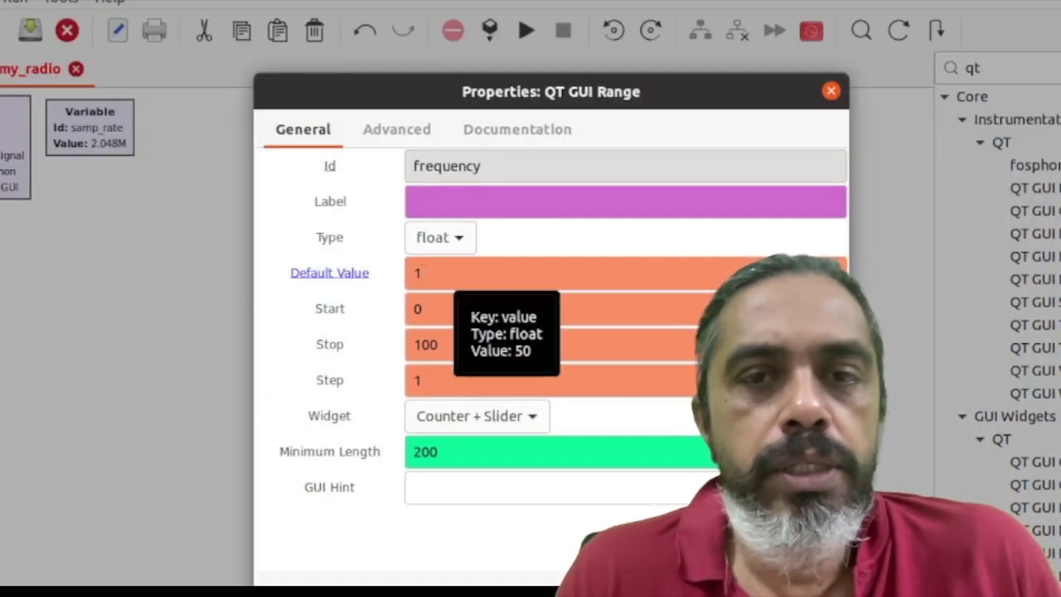
type("0e6")
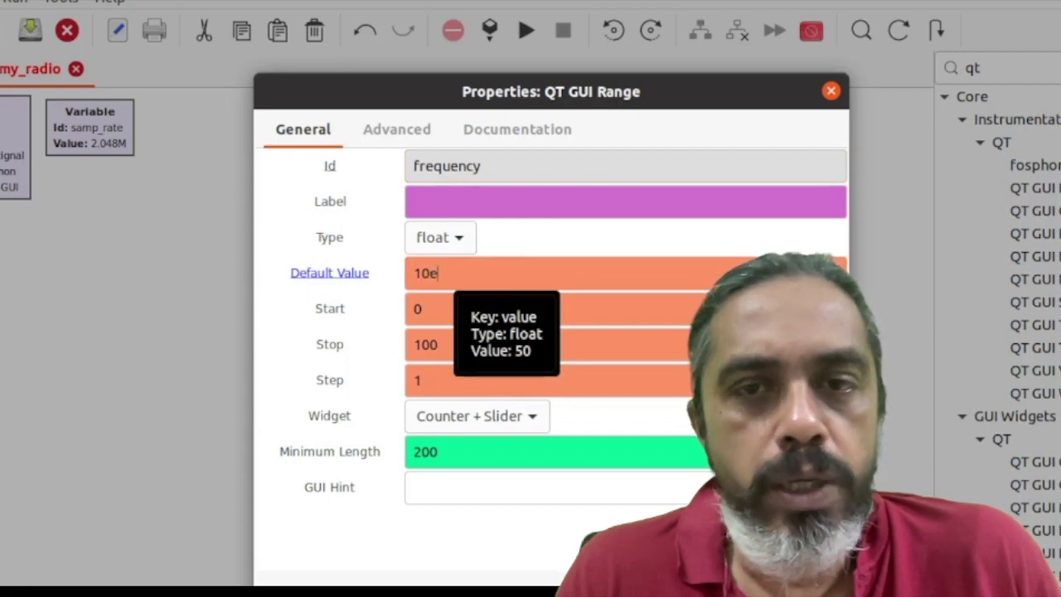
key("BackSpace")
type("3")
Set the range's start to 1000 and stop to 20000, and place the block beside the samp_rate variable
key("Tab")
type("100")
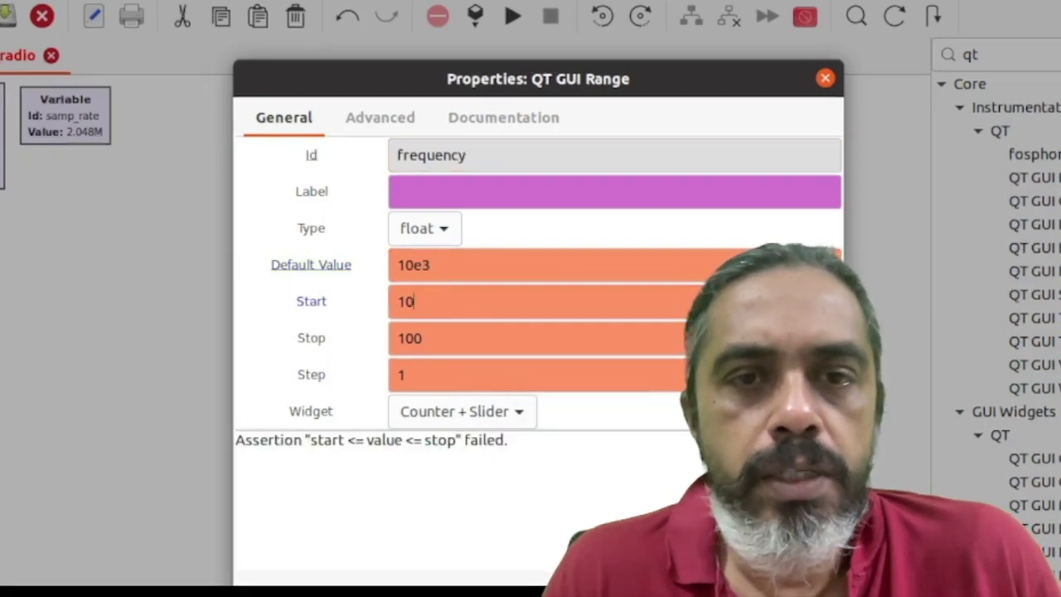
type("0")
key("Tab")
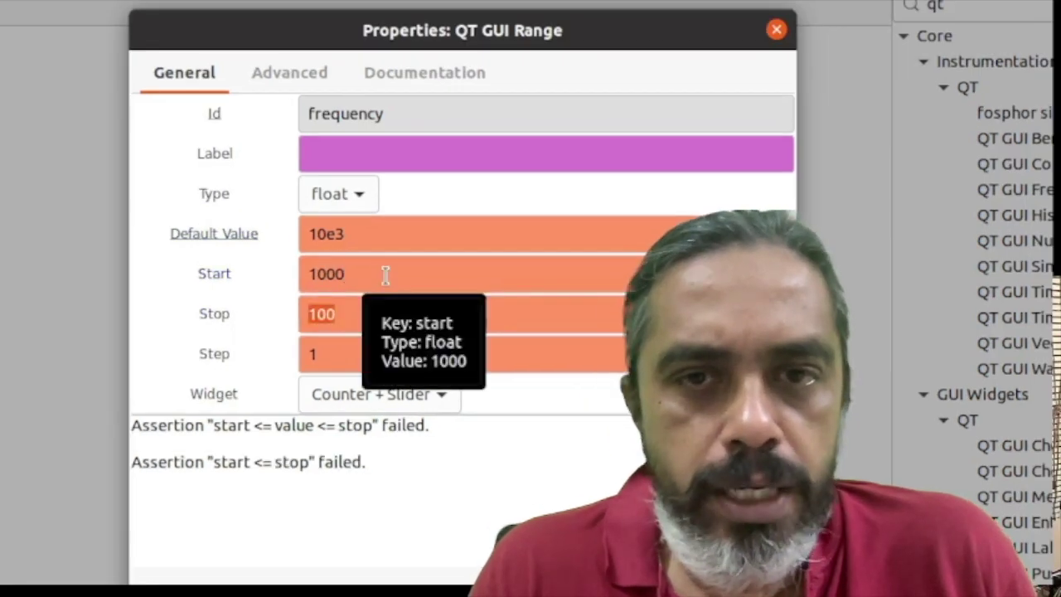
type("20000")
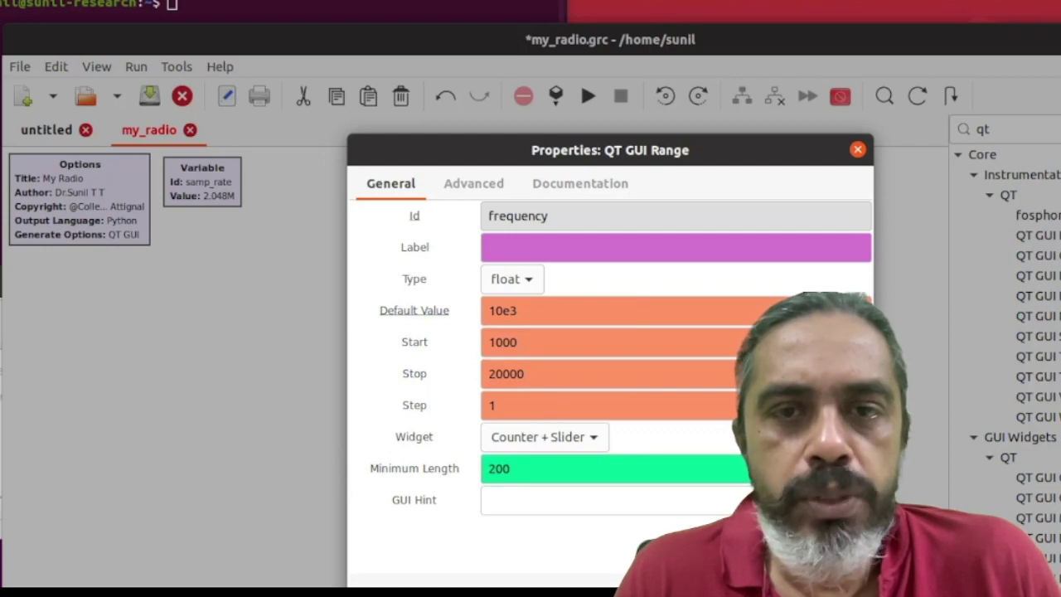
key("Return")
left_click_drag(542, 305, 356, 224)
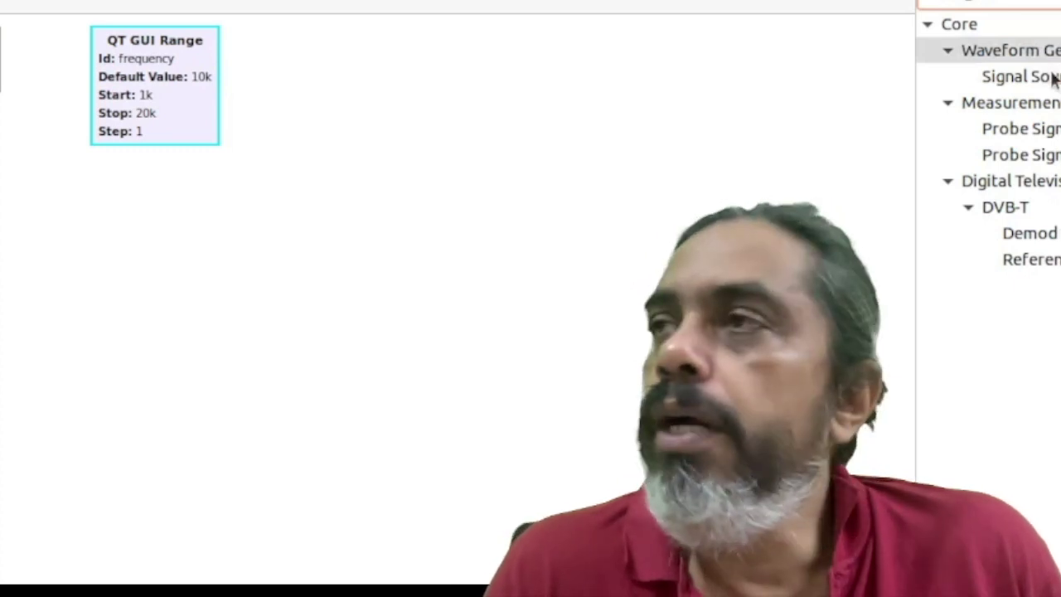
Add a Signal Source block below the variable blocks and set its output type to float
left_click_drag(1053, 77, 81, 355)
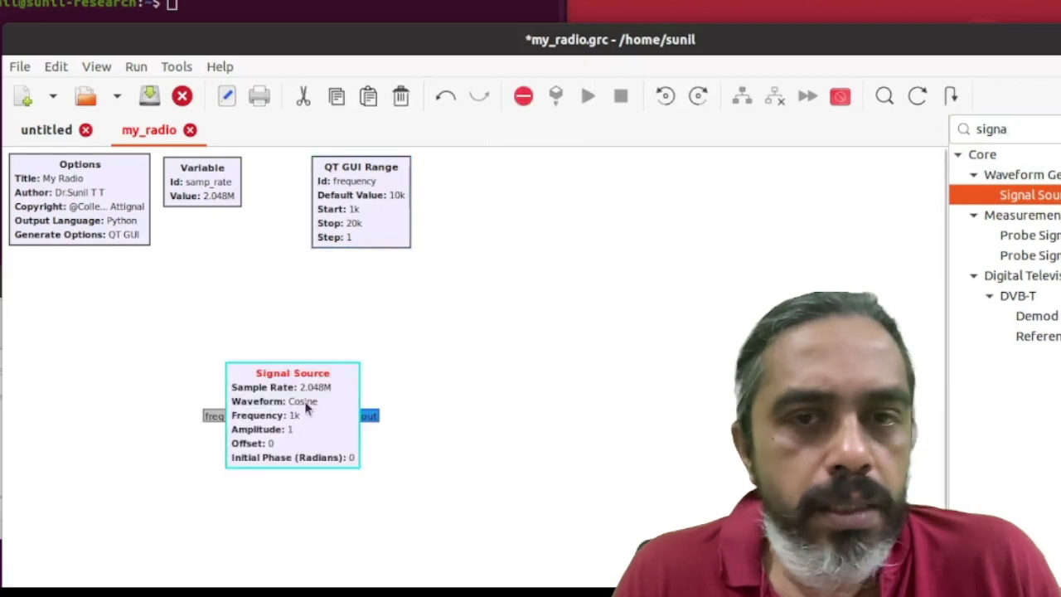
double_click(306, 406)
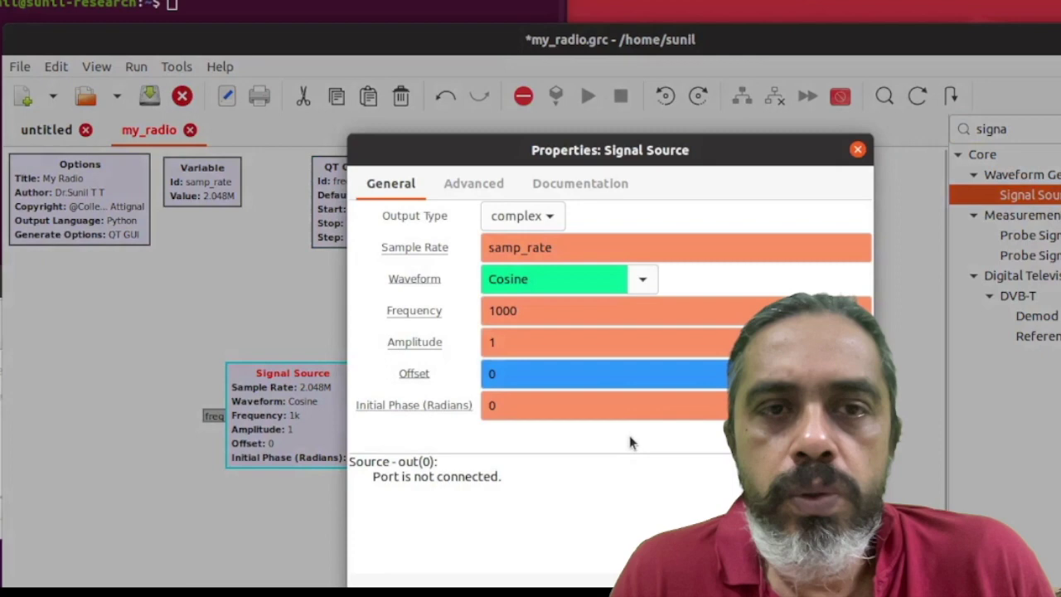
left_click(520, 215)
left_click(569, 238)
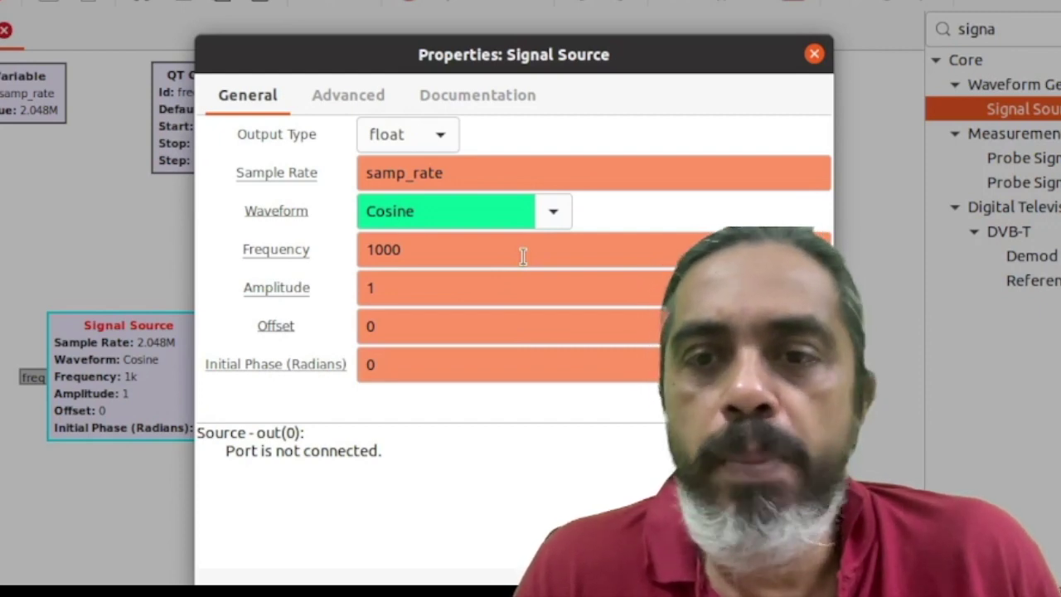
Set the Signal Source waveform to Sine and its frequency to the frequency variable
left_click(553, 211)
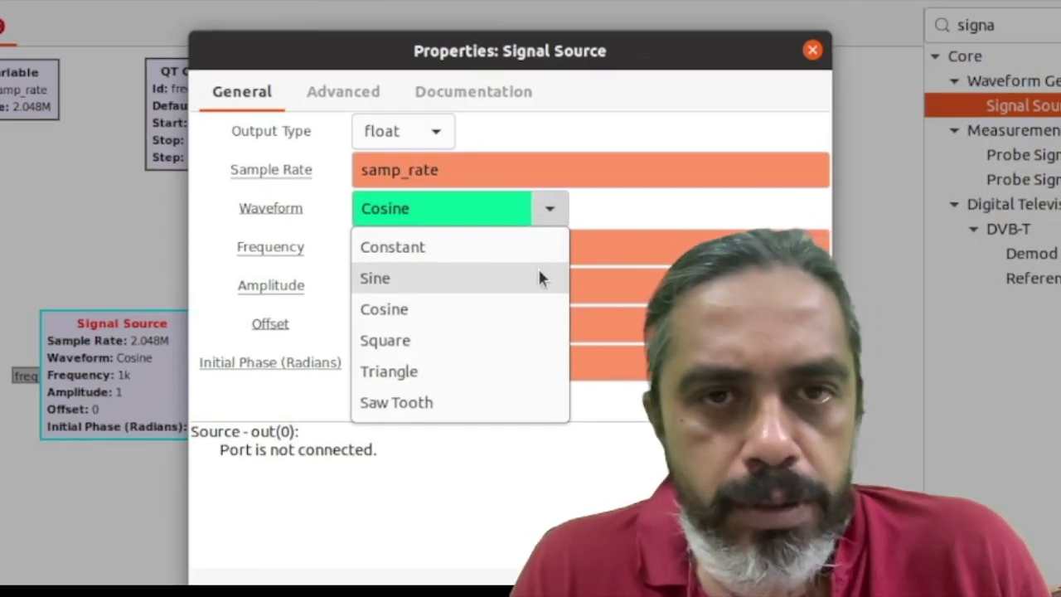
left_click(539, 273)
key("Tab")
type("freq")
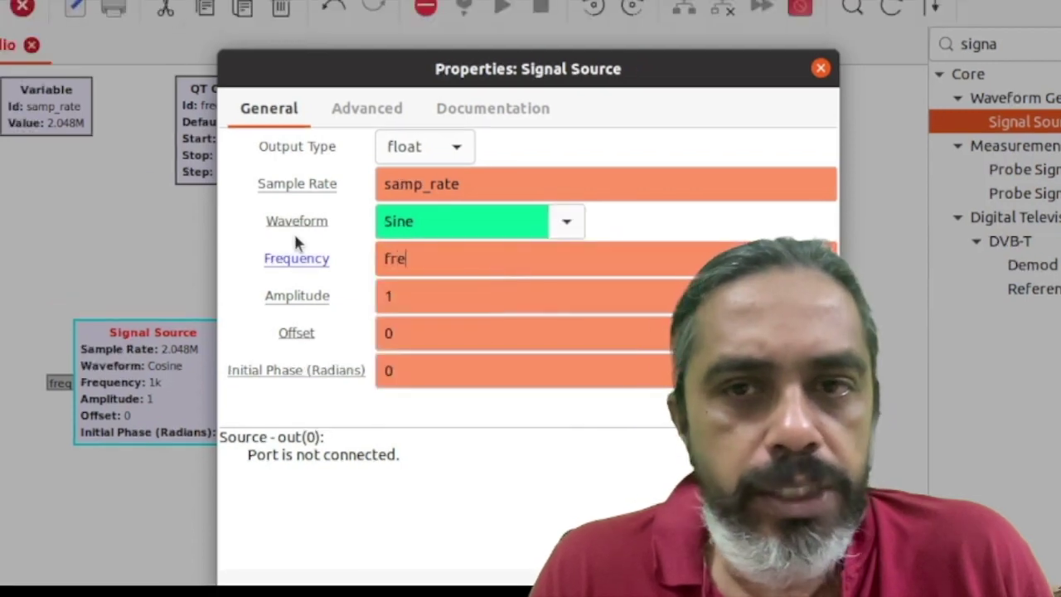
type("uency")
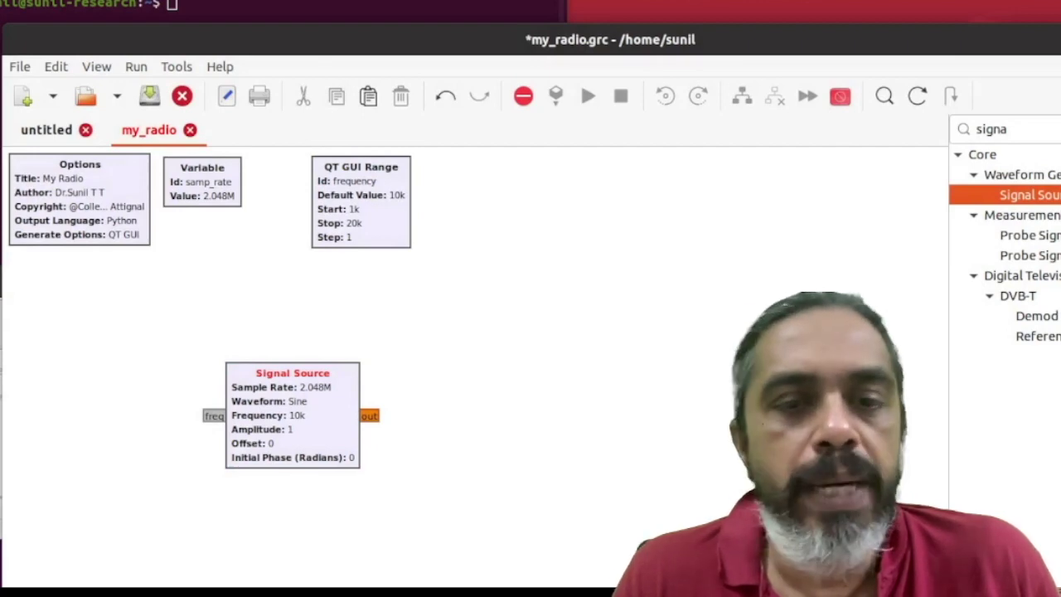
Add a QT GUI Time Sink block to the flow graph and set its type to float
double_click(993, 129)
type("qt")
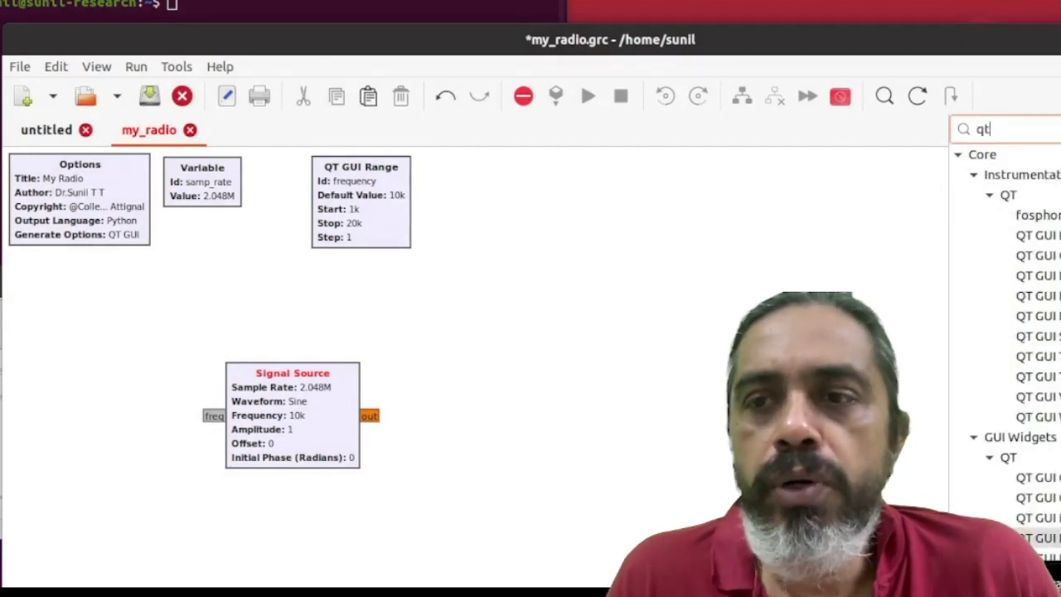
left_click_drag(1036, 376, 685, 408)
double_click(704, 431)
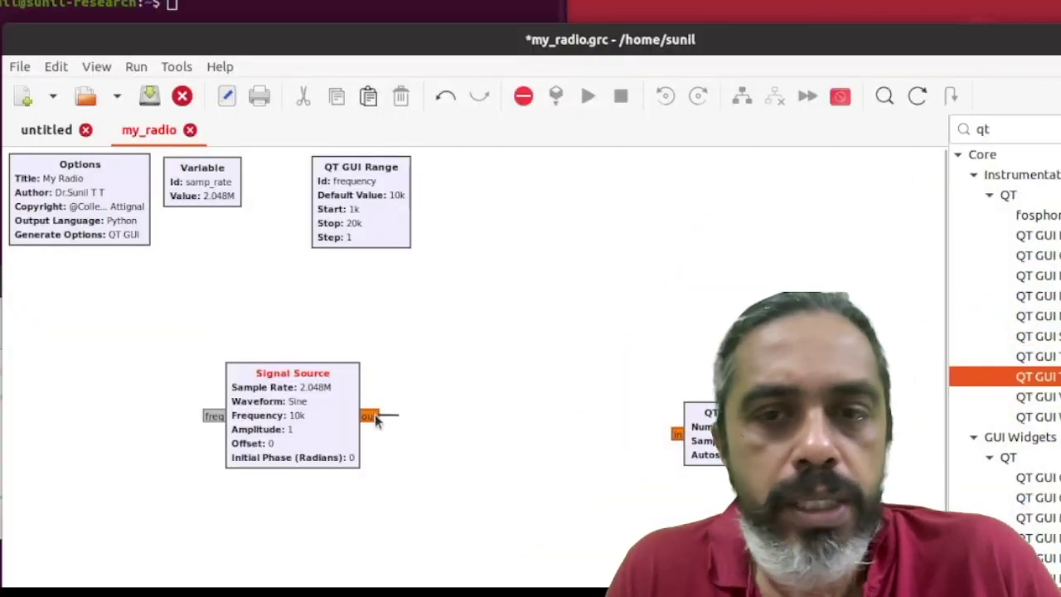
Connect the Signal Source output to the QT GUI Time Sink input and place the sink above and beside the source
left_click_drag(375, 420, 622, 431)
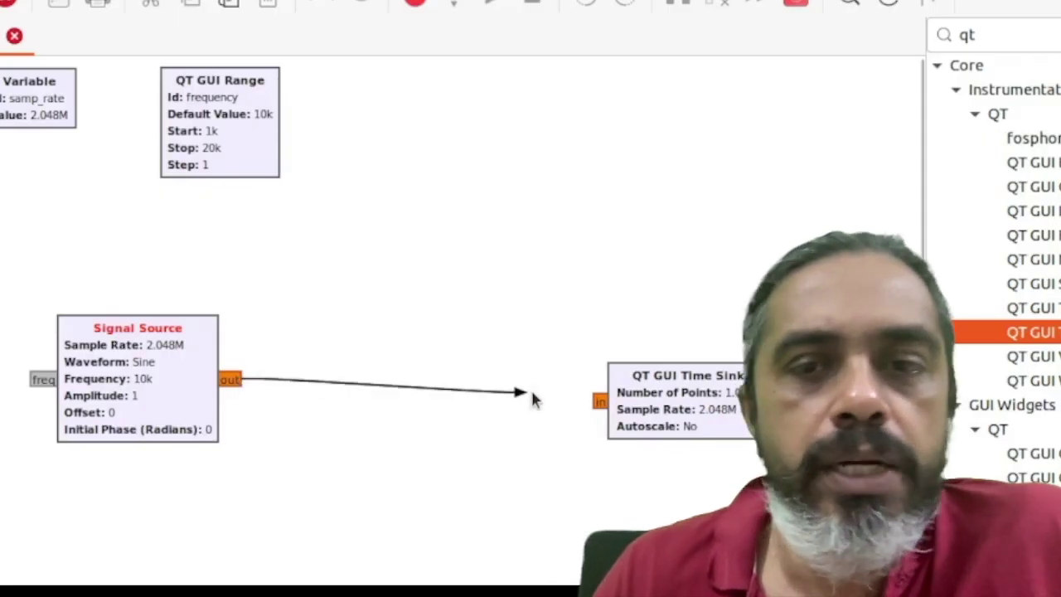
left_click_drag(533, 400, 598, 401)
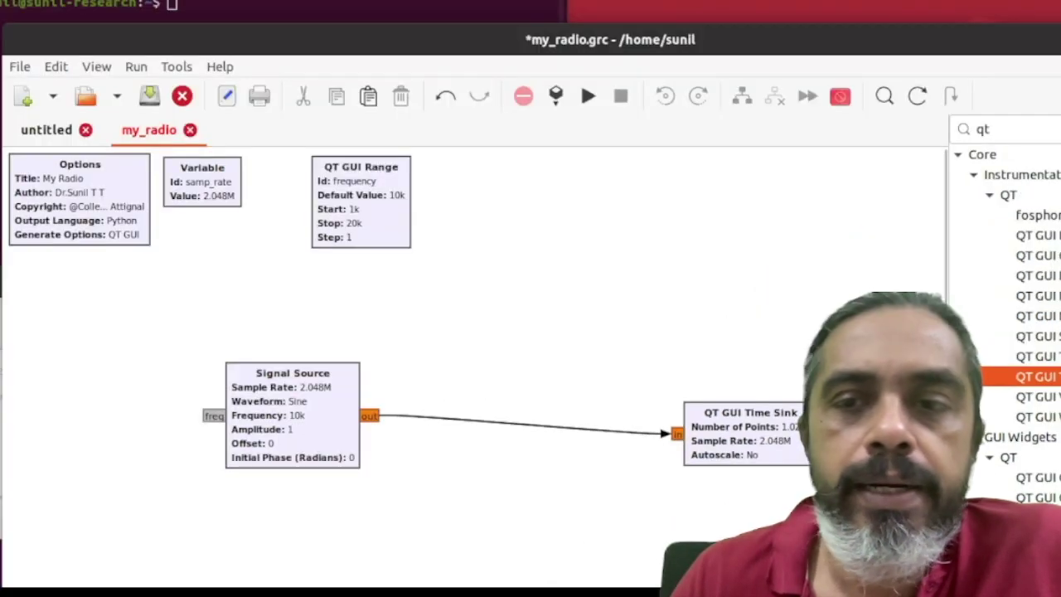
left_click_drag(701, 405, 458, 247)
left_click(738, 451)
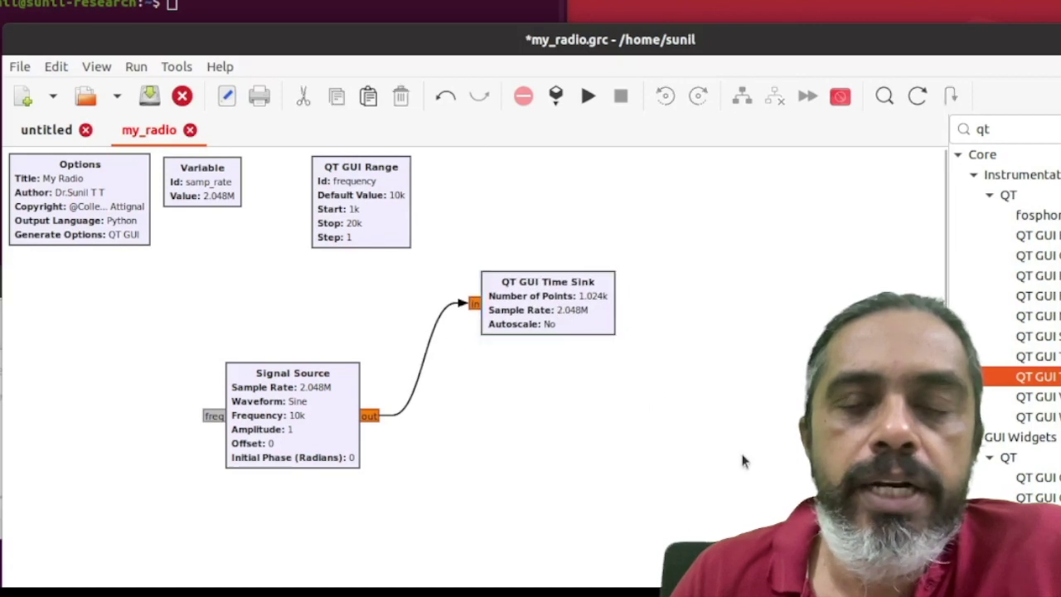
Run the flow graph, raise the frequency slider to about 19234 to check the sine plot, and close the My Radio window
left_click(588, 96)
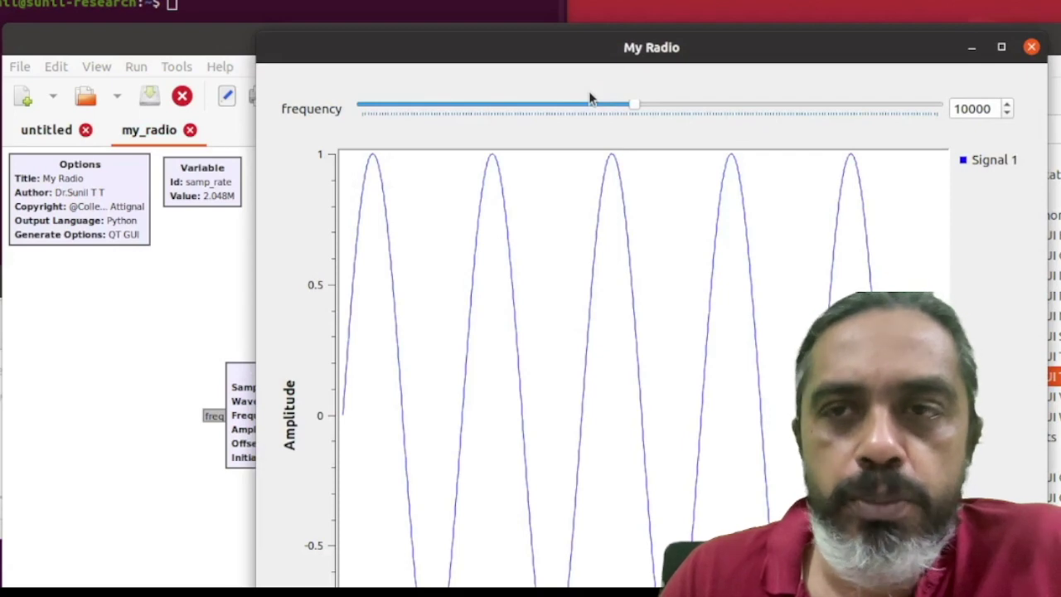
left_click_drag(629, 107, 952, 120)
left_click_drag(881, 122, 921, 121)
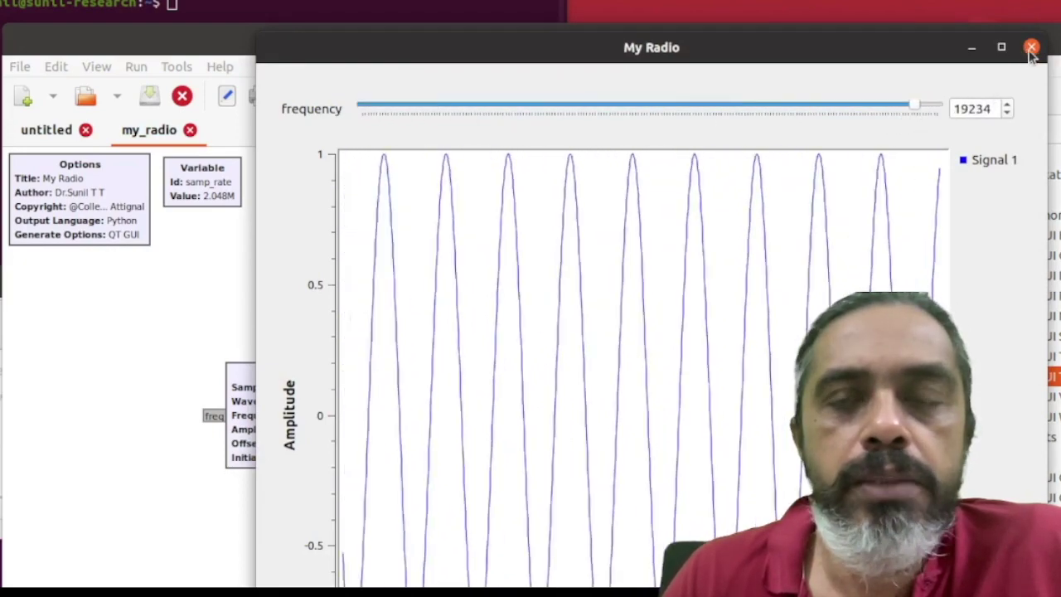
left_click(1031, 47)
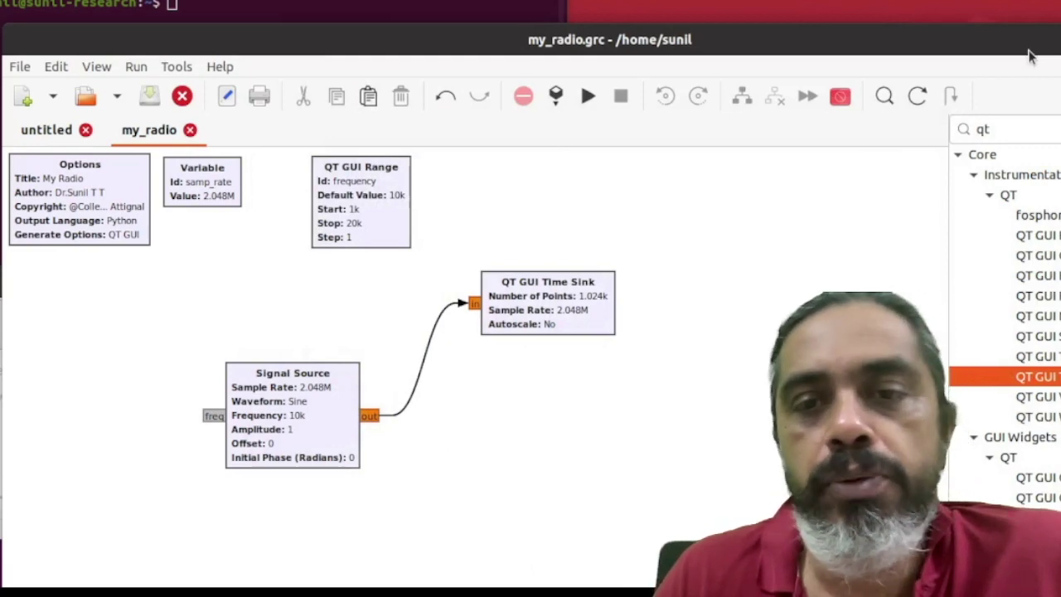
Add a QT GUI Frequency Sink below the Time Sink and connect the Signal Source output to its input
double_click(1036, 275)
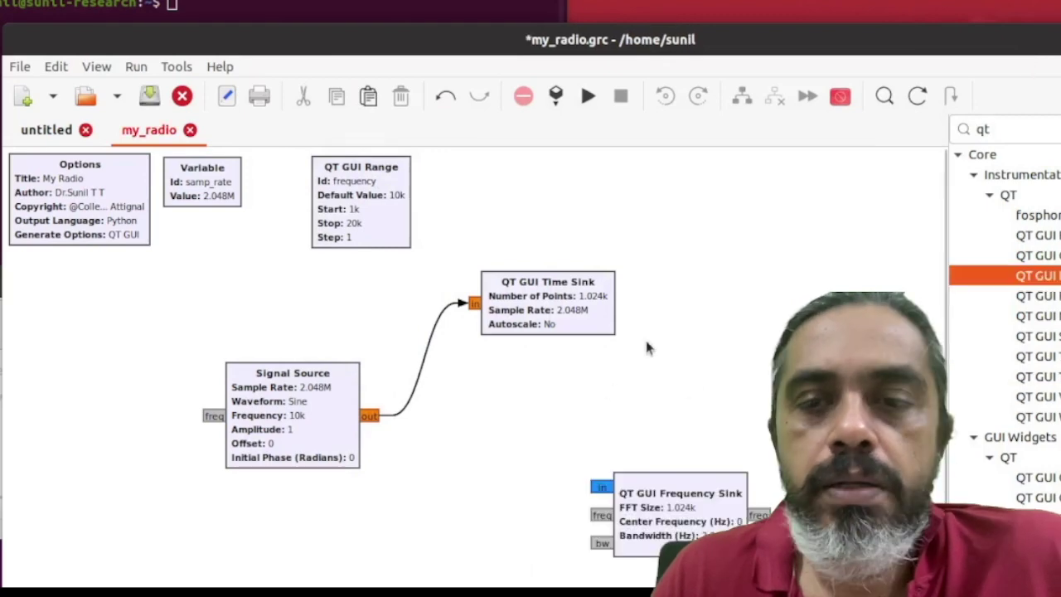
left_click_drag(711, 506, 631, 465)
left_click_drag(485, 442, 523, 448)
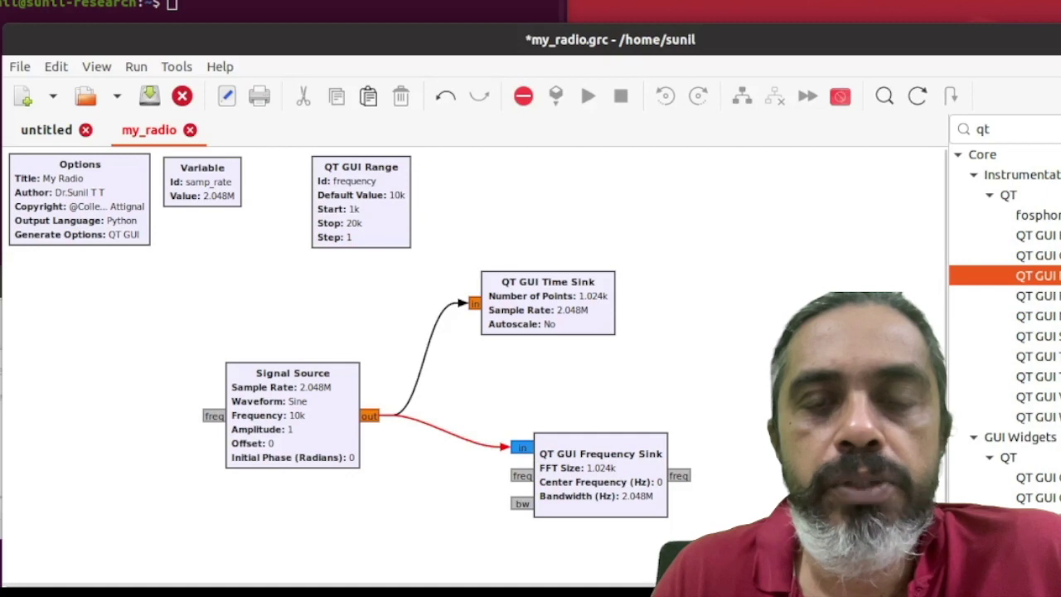
Set the QT GUI Frequency Sink's type to Float and its averaging to Medium
double_click(578, 461)
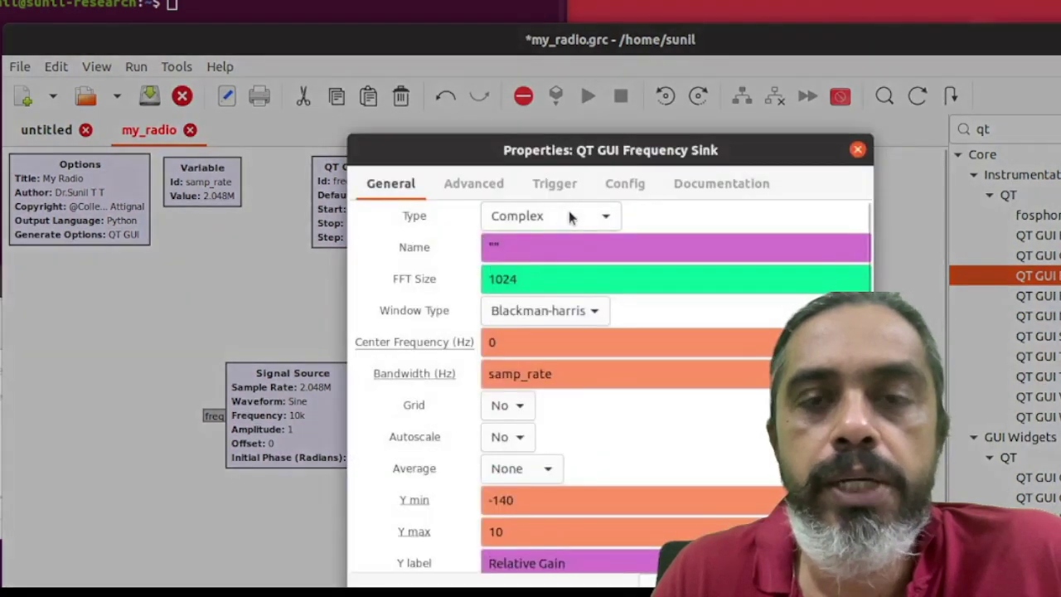
left_click(569, 215)
left_click(575, 235)
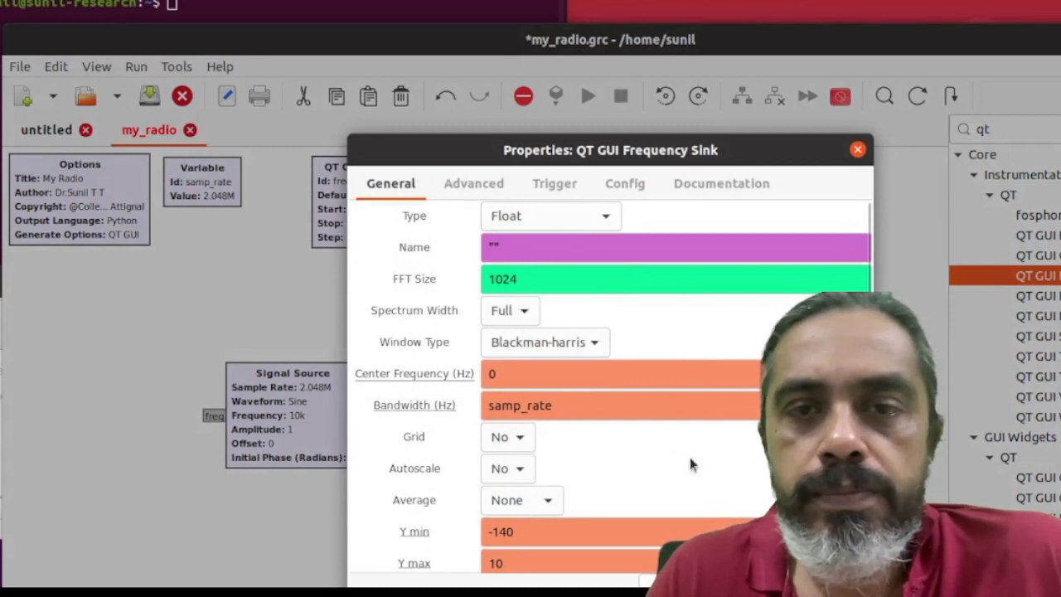
scroll(630, 431, "down", 5)
scroll(608, 414, "up", 1)
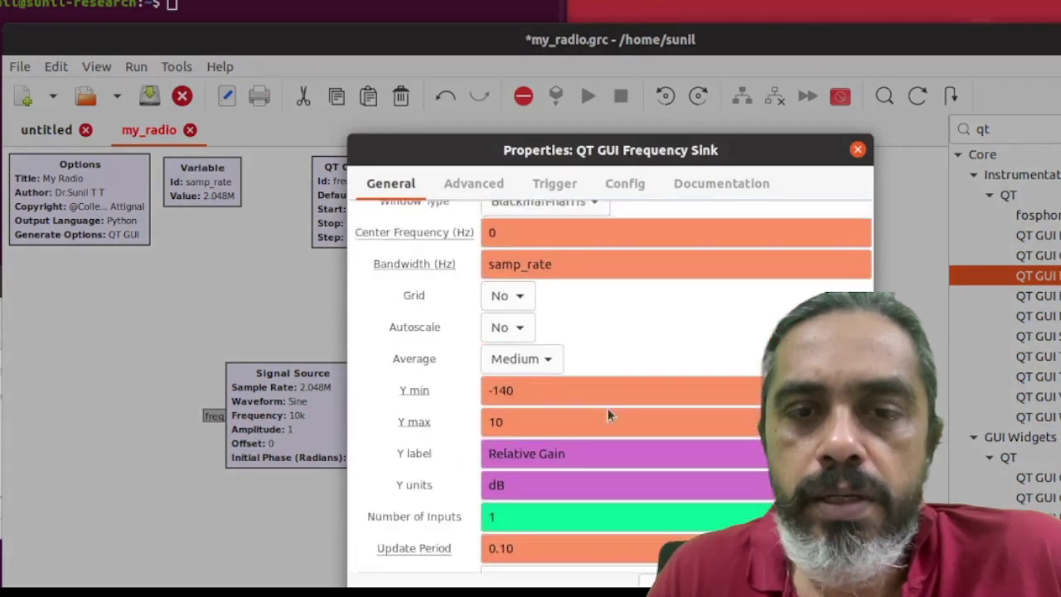
scroll(606, 415, "up", 4)
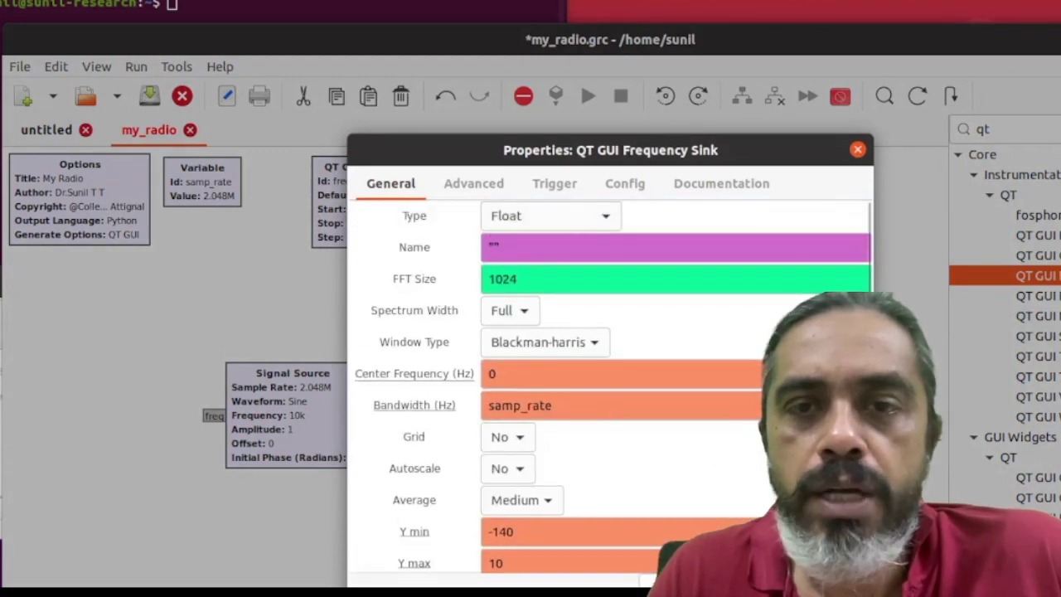
key("Return")
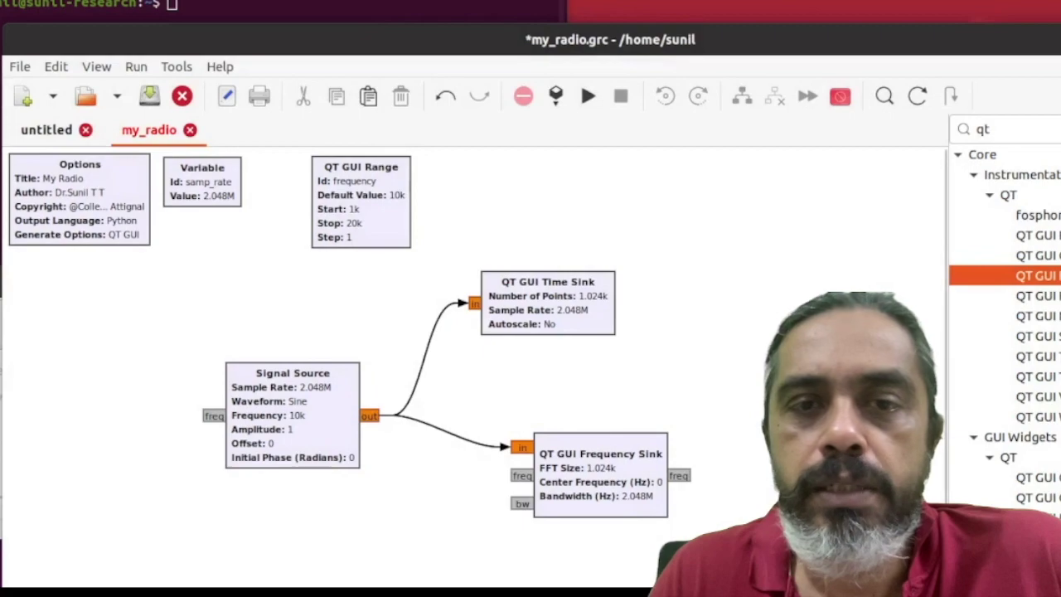
Run the flow graph and lower and raise the frequency slider to examine the time and spectrum plots
key("F6")
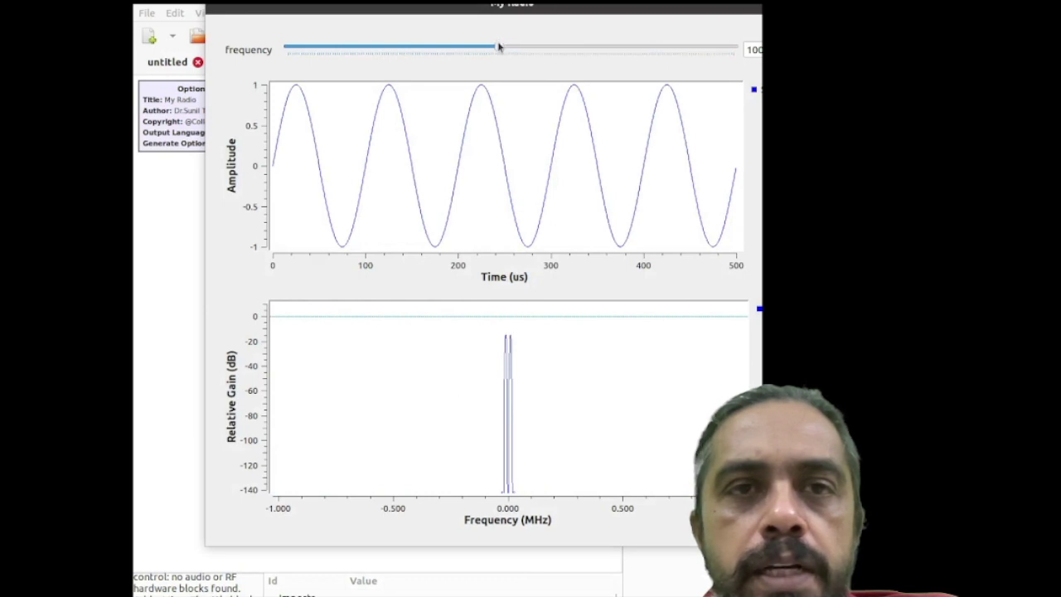
left_click_drag(419, 51, 322, 56)
left_click_drag(416, 55, 635, 56)
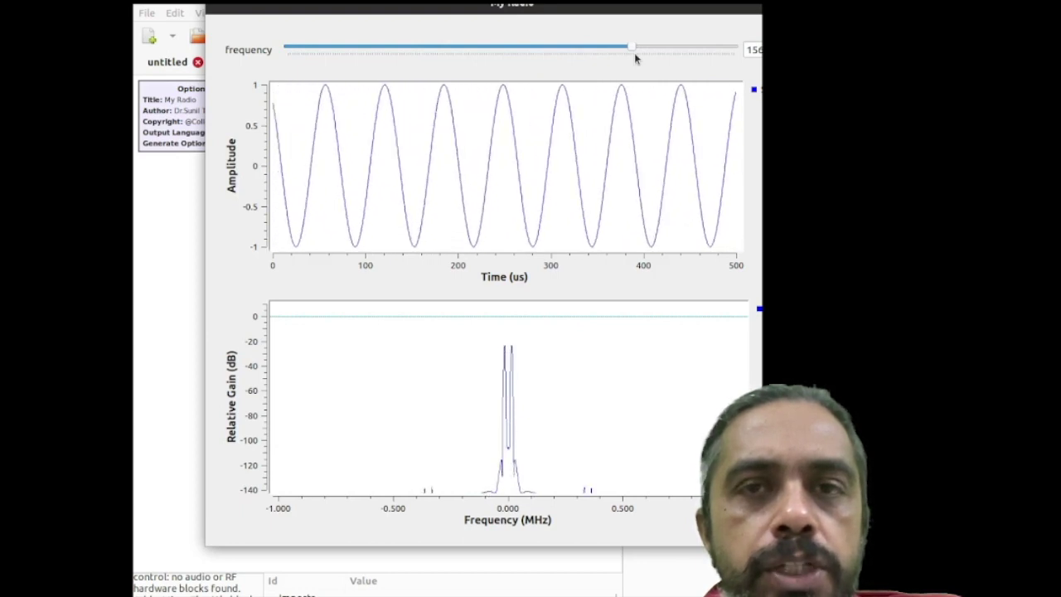
left_click_drag(635, 57, 698, 48)
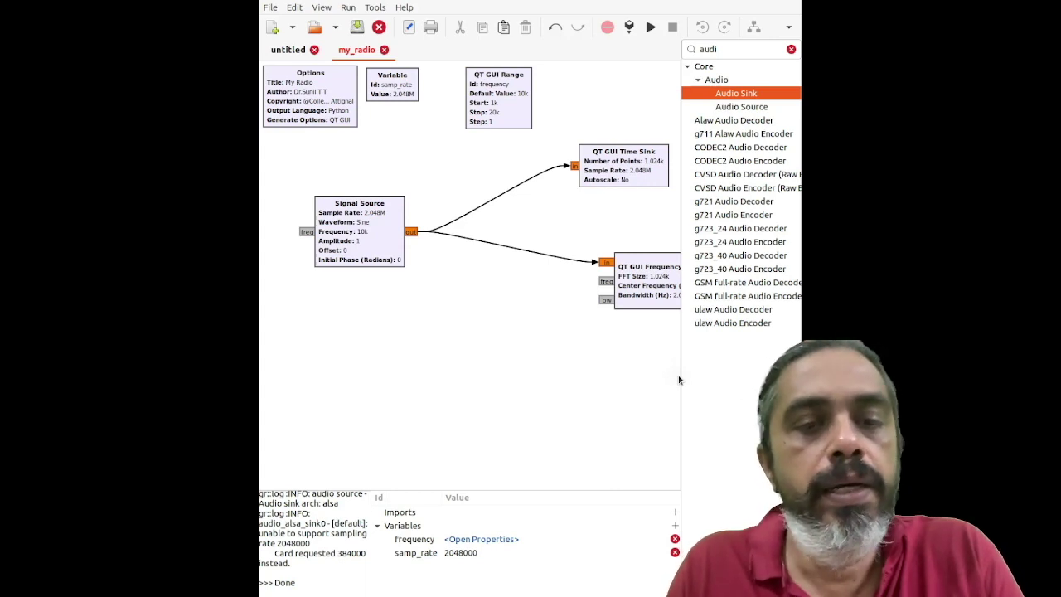
Add an Audio Sink block below the Frequency Sink's connection and open its properties
double_click(746, 48)
type("ad")
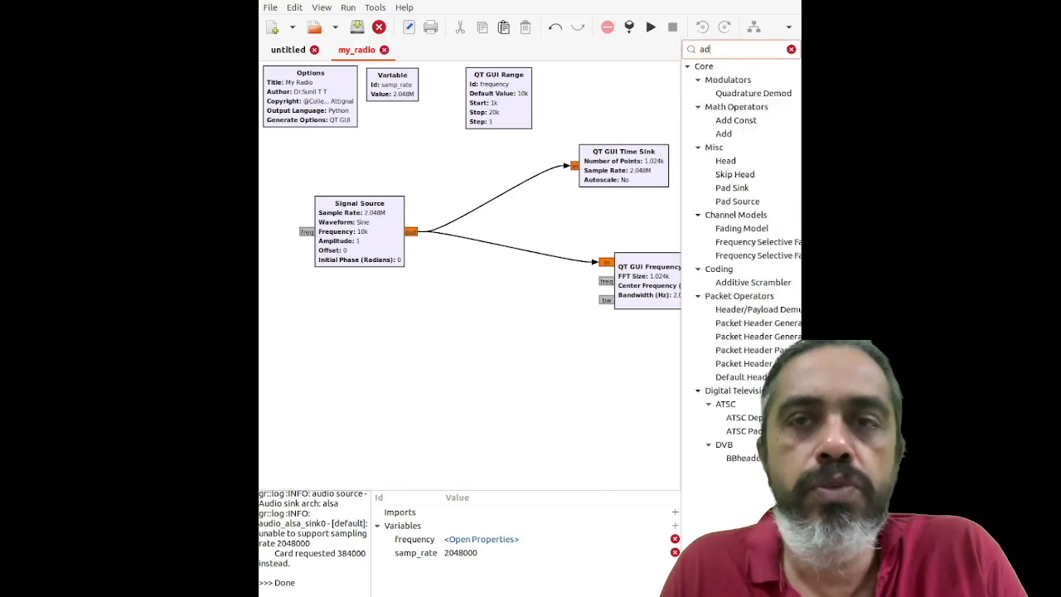
left_click_drag(736, 93, 470, 357)
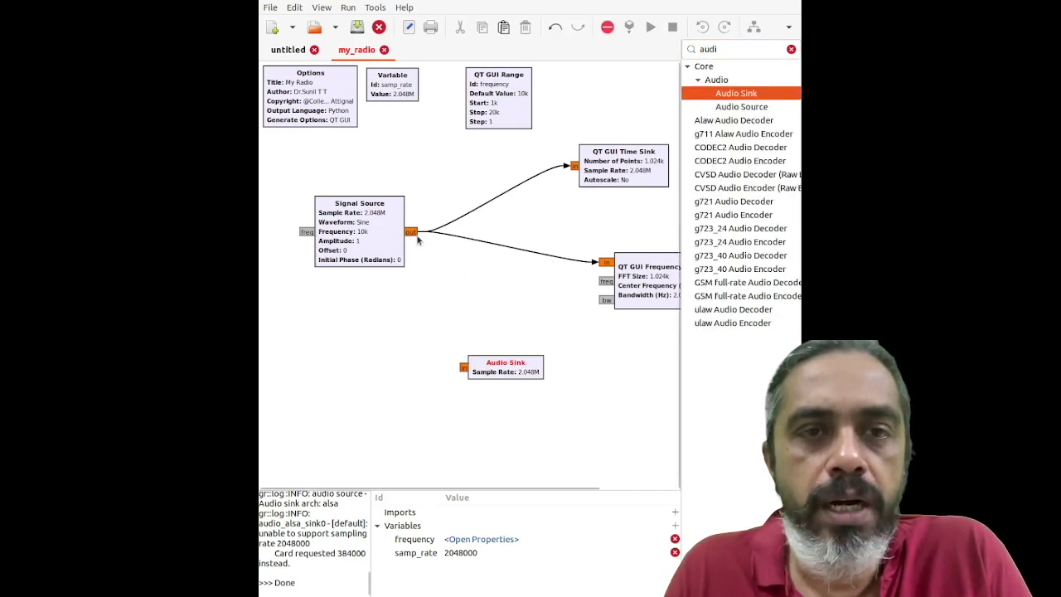
double_click(506, 366)
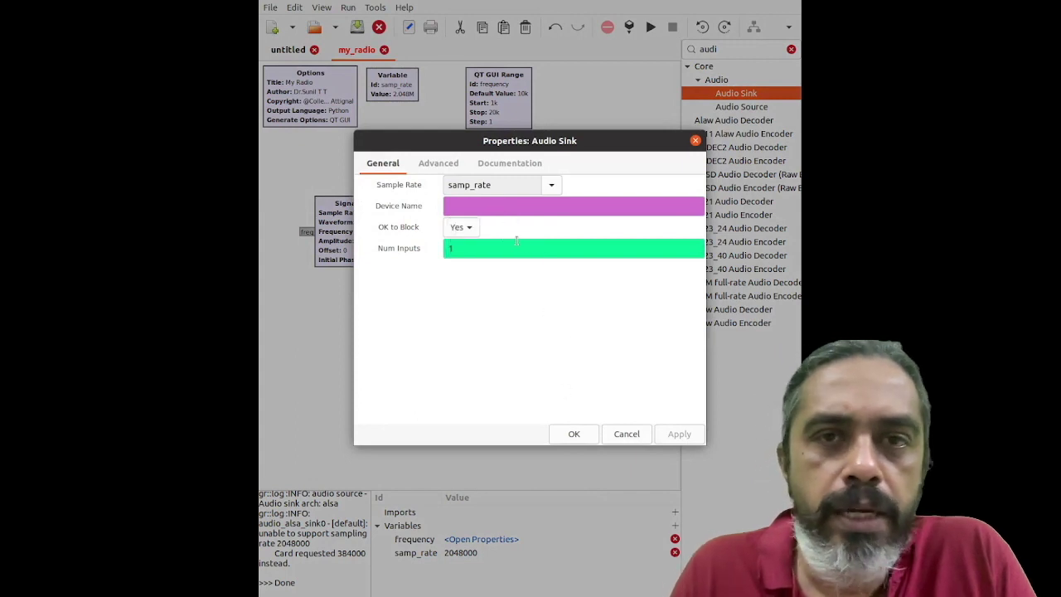
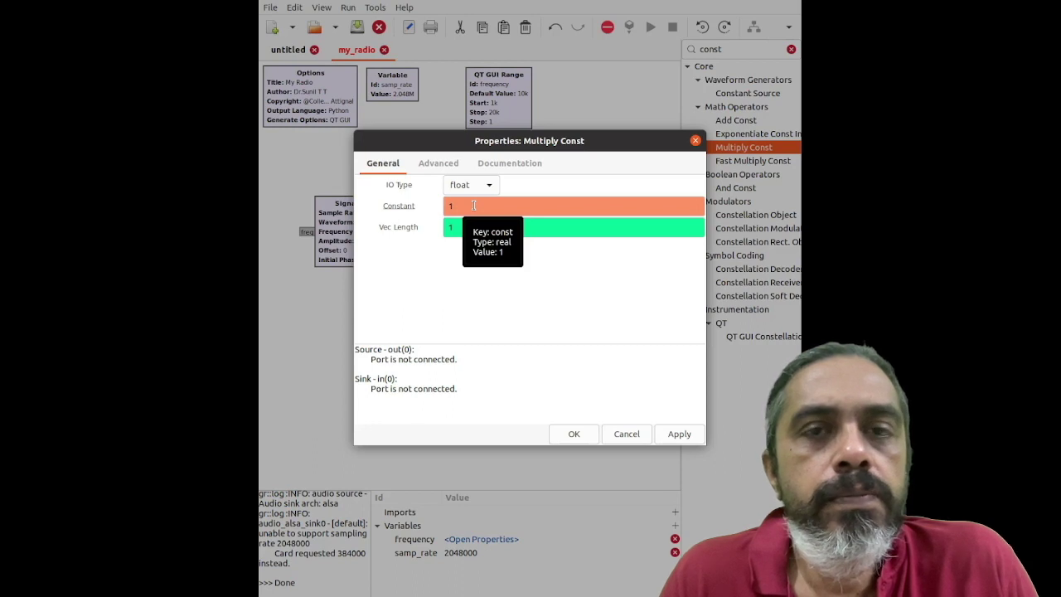
Accept the Multiply Const block as float with constant 1 and wire it between the Signal Source and the Audio Sink
key("Return")
left_click_drag(412, 231, 392, 333)
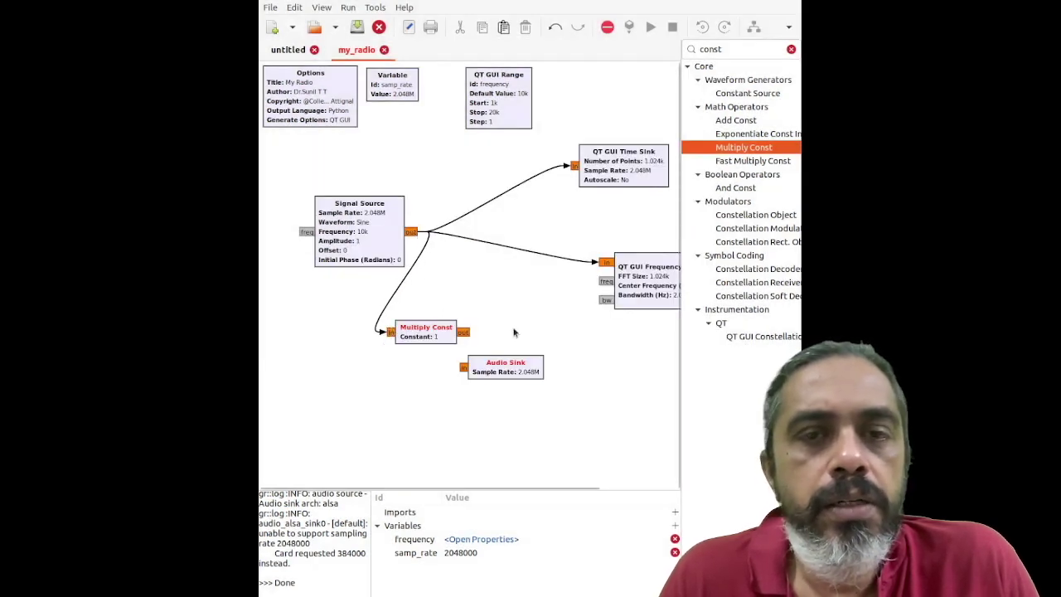
mouse_move(465, 332)
left_mouse_down()
mouse_move(461, 367)
mouse_move(470, 368)
left_mouse_up()
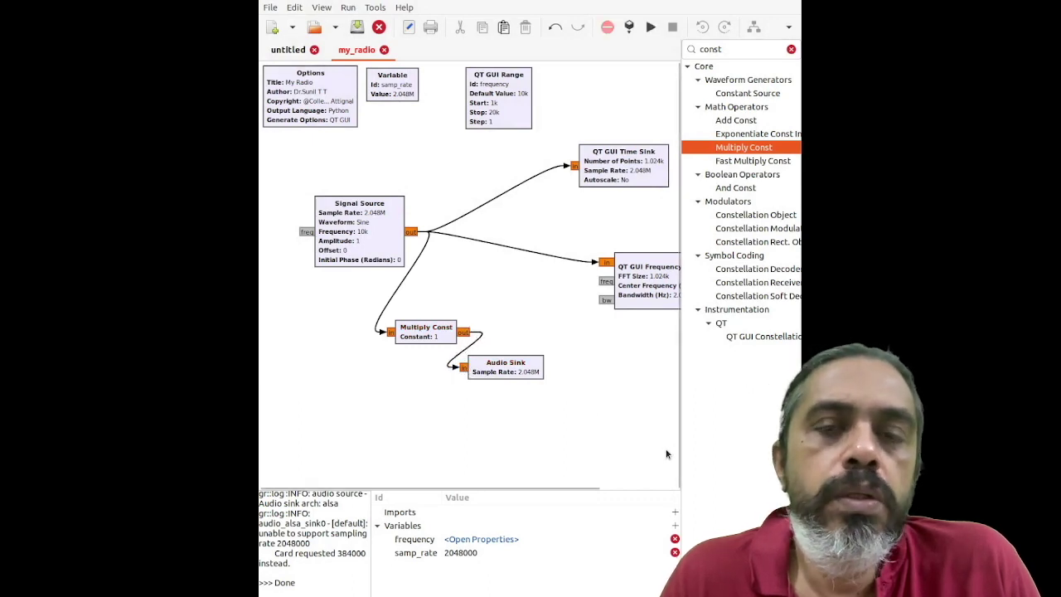
Run the flow graph with the Audio Sink and raise the frequency slider to test the sound
left_click(652, 27)
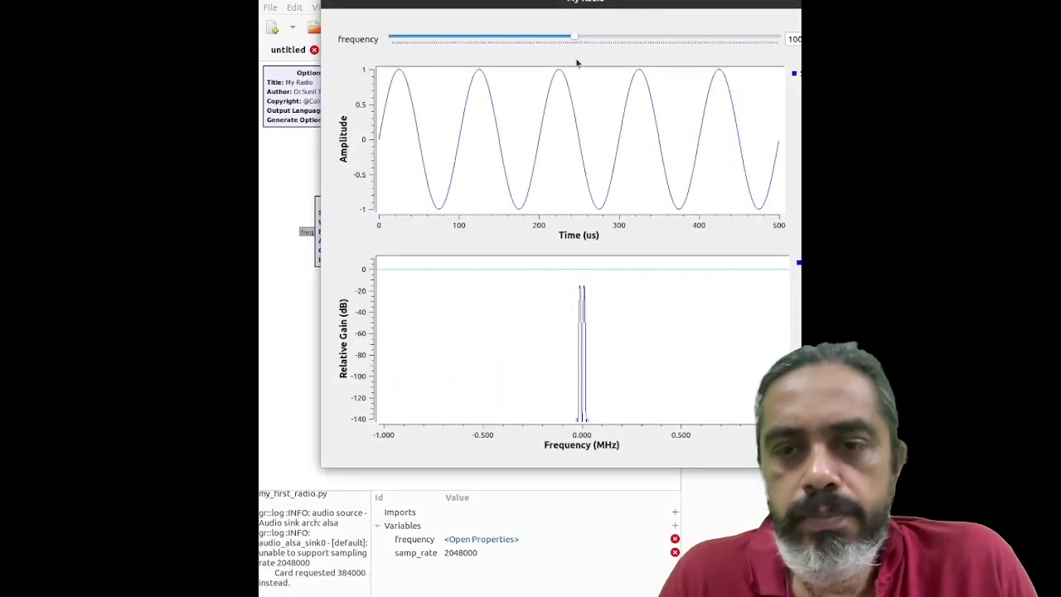
left_click_drag(572, 38, 631, 39)
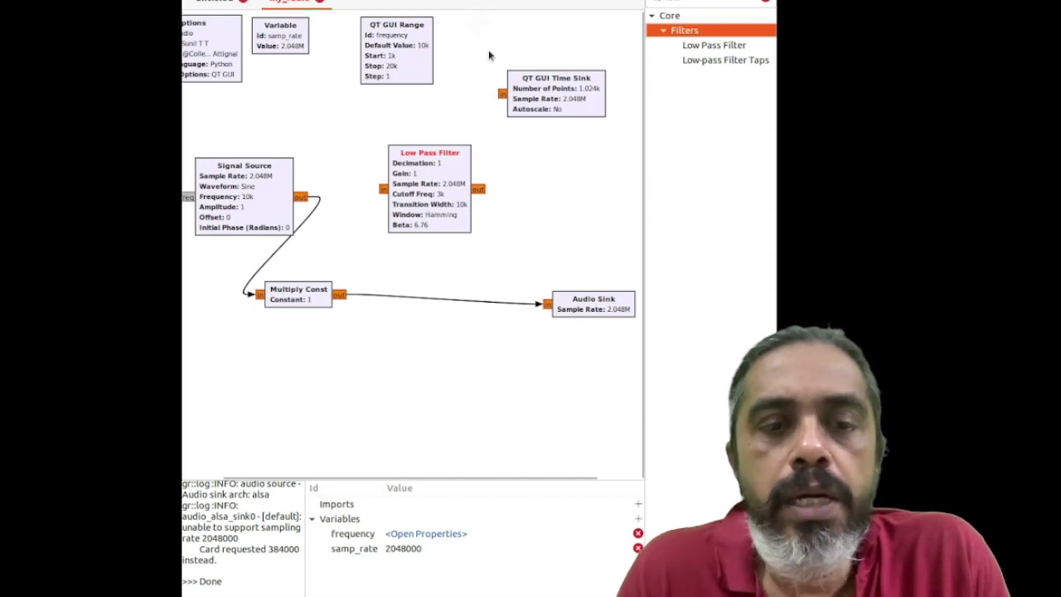
Configure the Low Pass Filter as Float->Float (Decimating) with a cutoff frequency of 3000 and a transition width of 10000
double_click(453, 181)
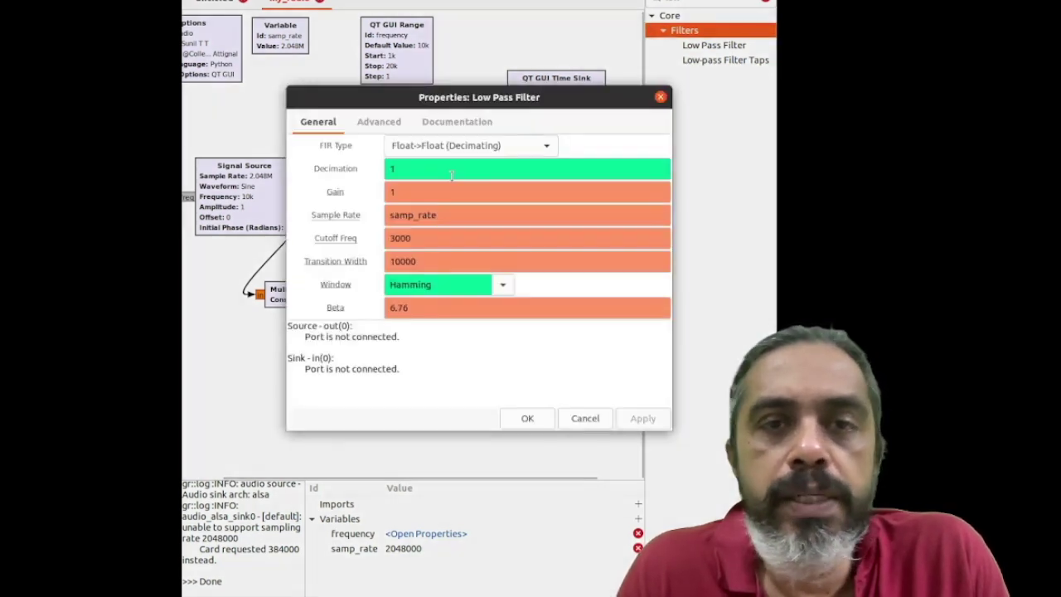
left_click(454, 146)
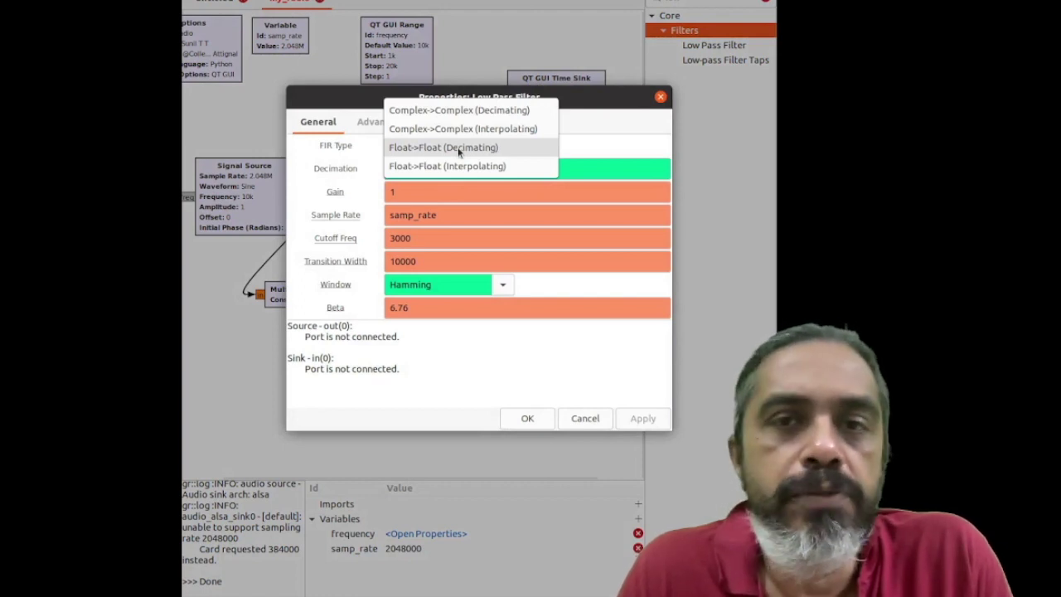
left_click(459, 149)
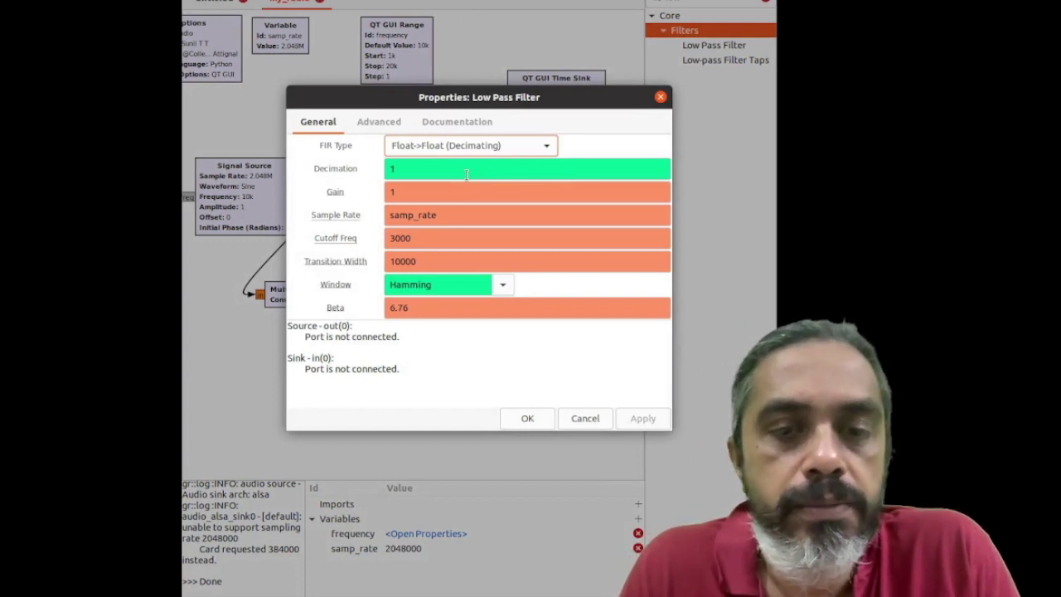
left_click(417, 238)
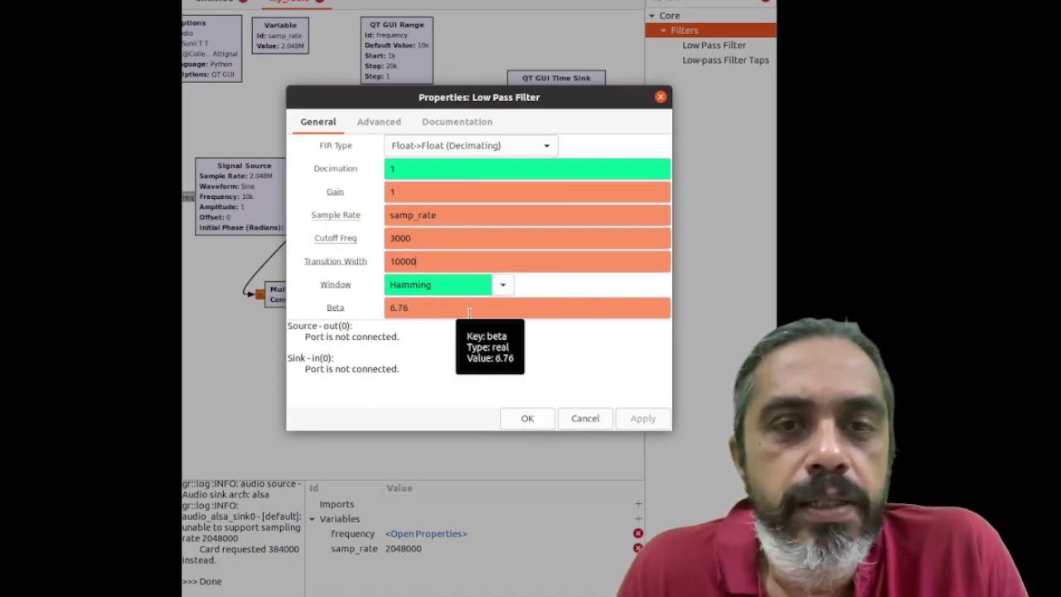
left_click(540, 421)
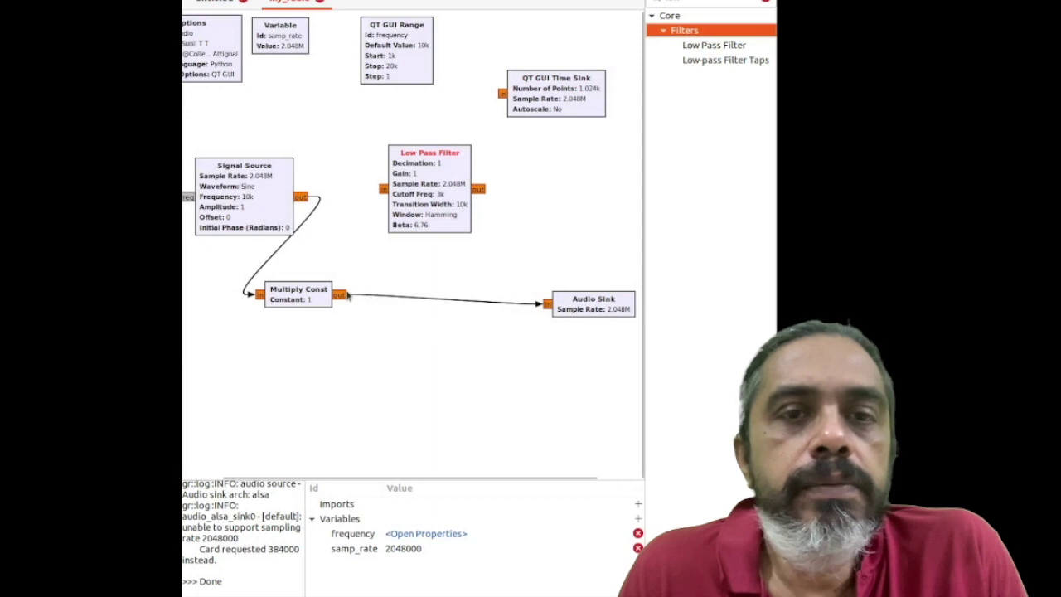
Delete the connection between the Multiply Const block and the Audio Sink
left_click(403, 300)
key("Delete")
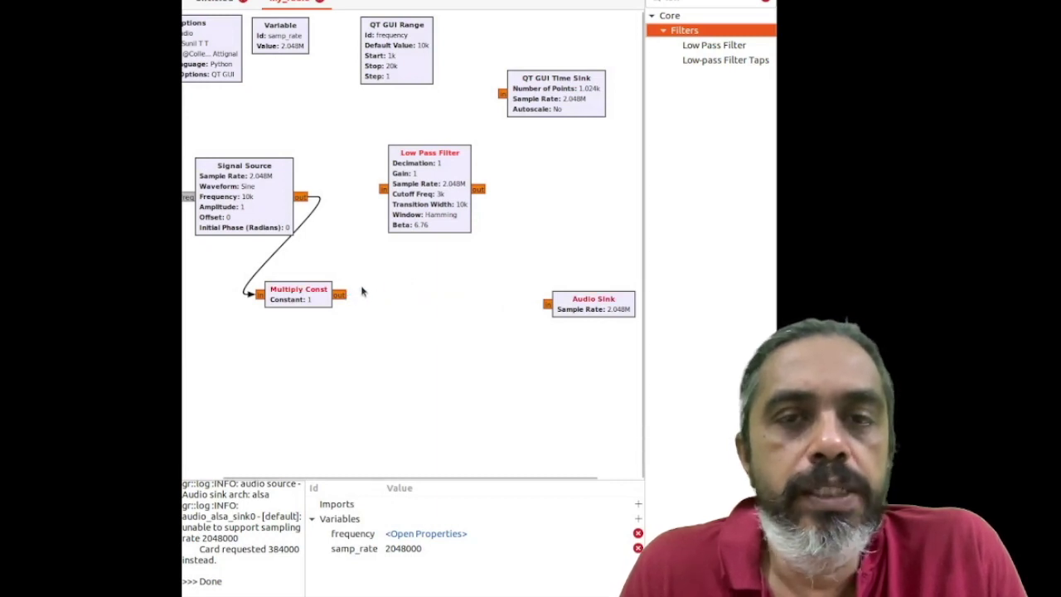
Wire the Multiply Const output into the Low Pass Filter, and the filter output to both the Audio Sink and the QT GUI Time Sink
left_click_drag(339, 294, 383, 189)
left_click_drag(478, 189, 547, 304)
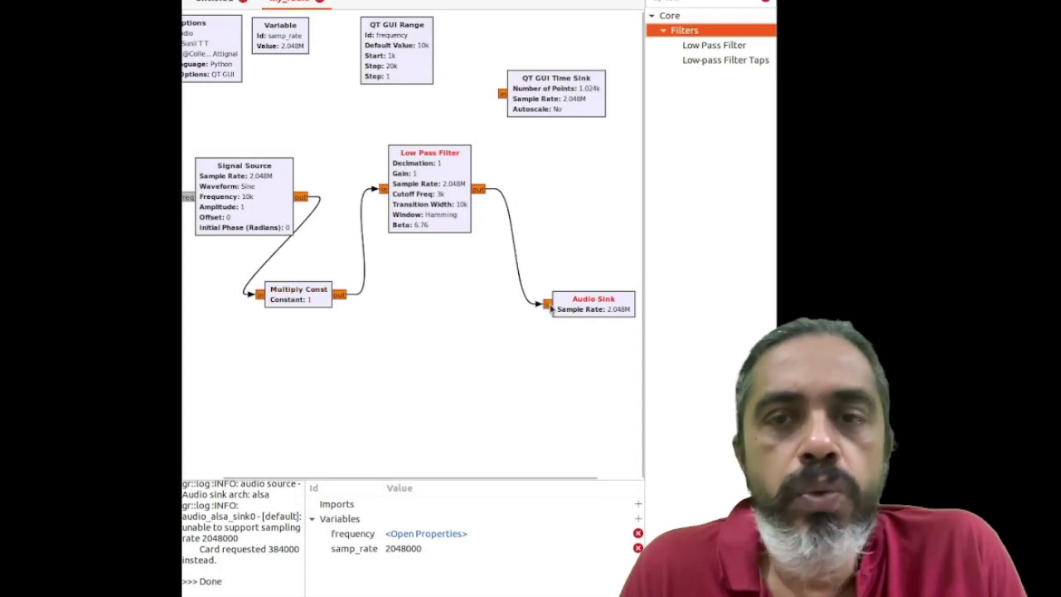
left_click_drag(478, 189, 504, 97)
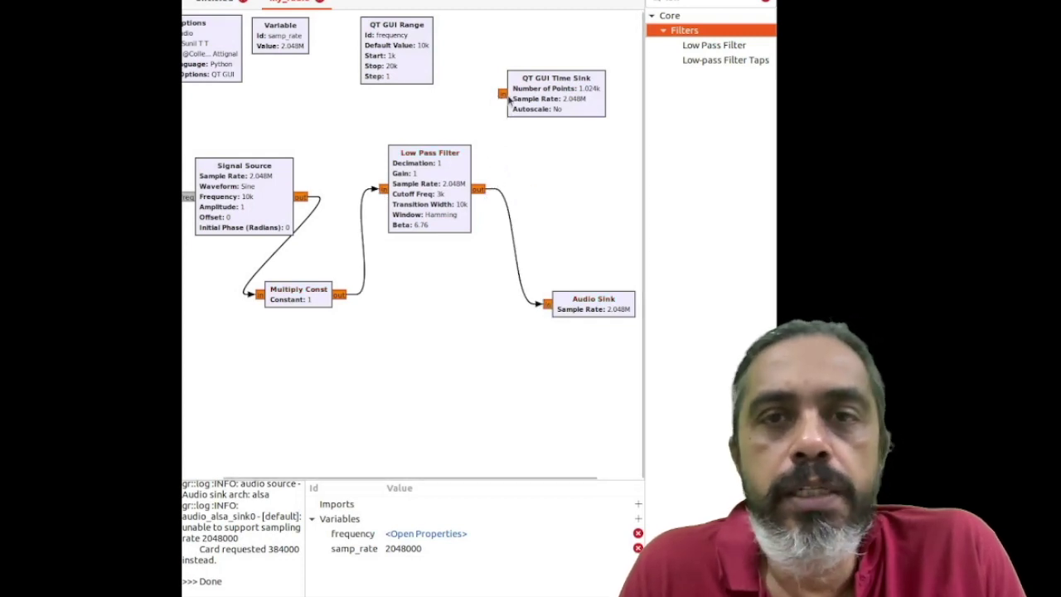
left_click(505, 96)
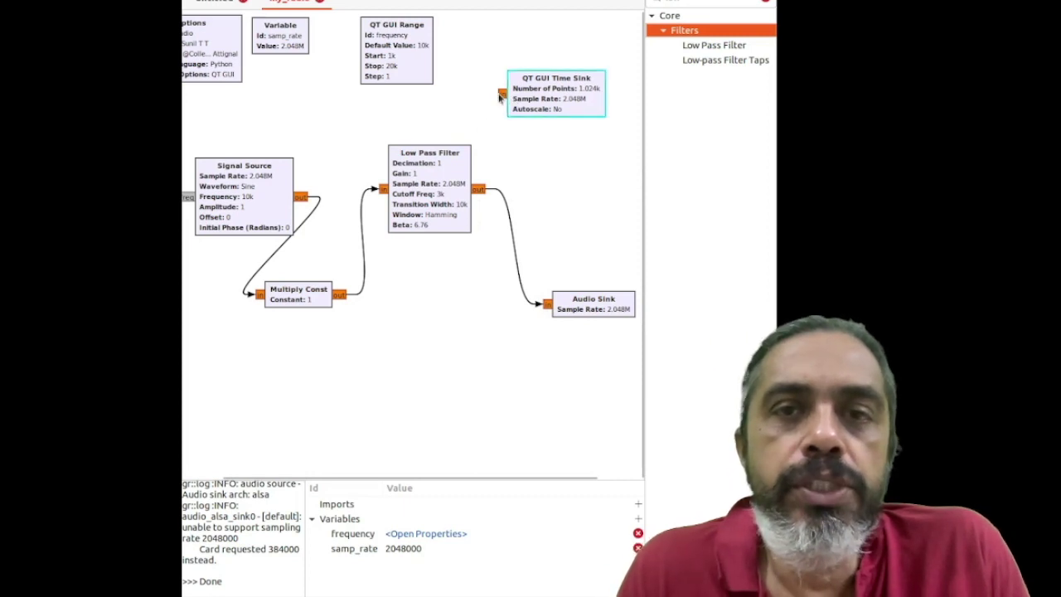
left_click_drag(487, 193, 504, 95)
Reposition the Audio Sink and QT GUI Time Sink near the filter, and run the flow graph to view the filtered signal
left_click_drag(599, 311, 559, 297)
left_click_drag(556, 97, 569, 121)
key("F6")
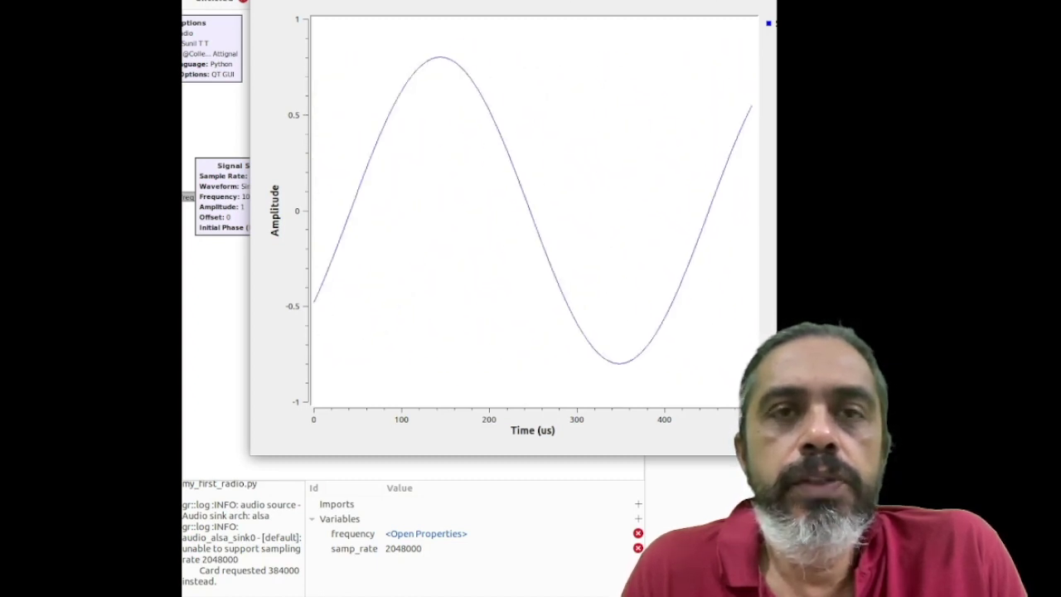
key("alt+F4")
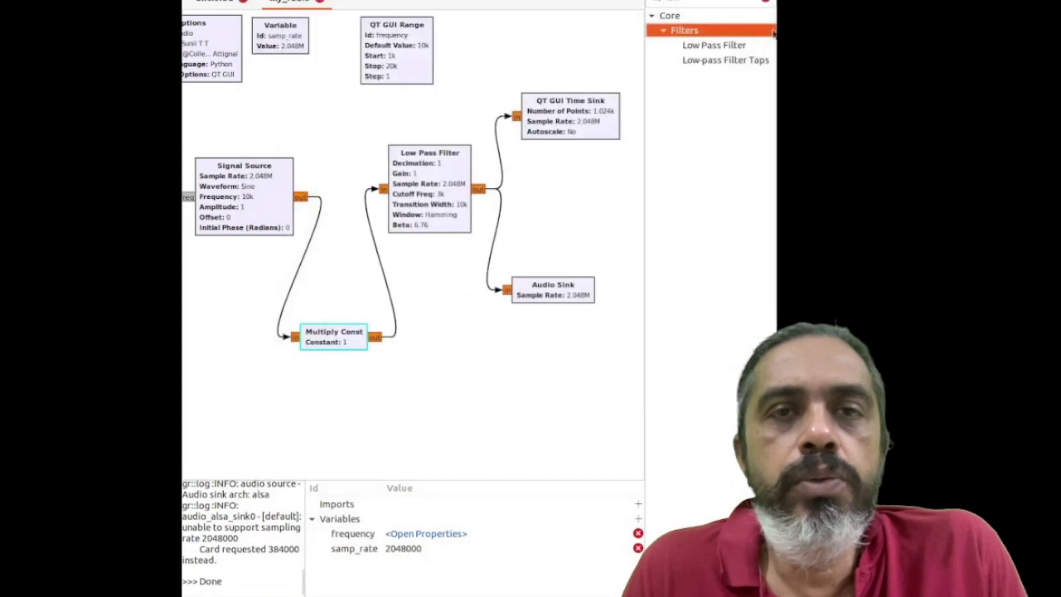
Set the Low Pass Filter's transition width to 20000 and run the flow graph to view the filtered signal
double_click(454, 218)
left_click(465, 261)
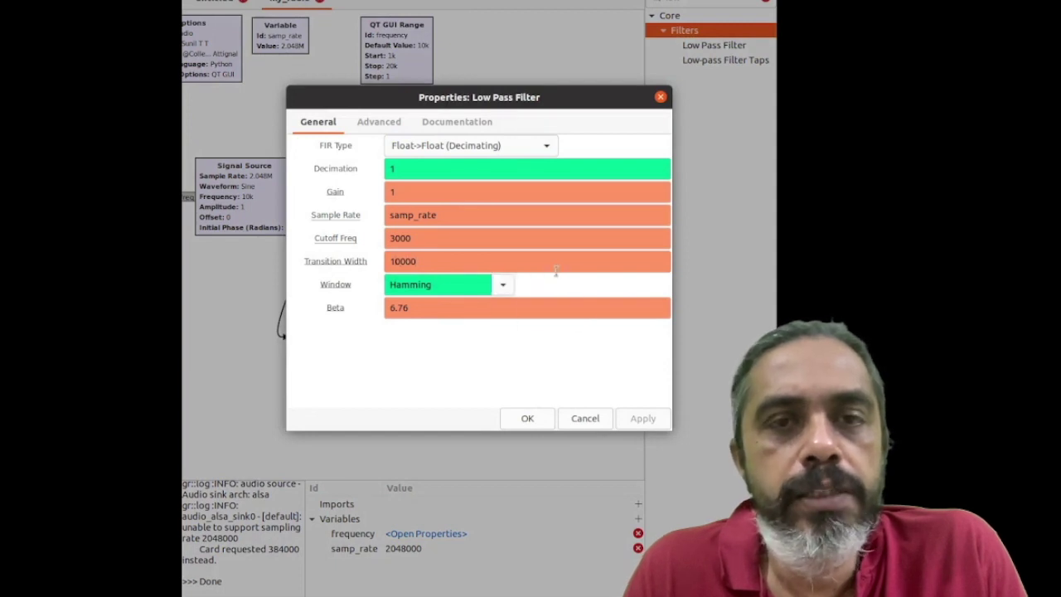
key("Home")
key("Delete")
type("2")
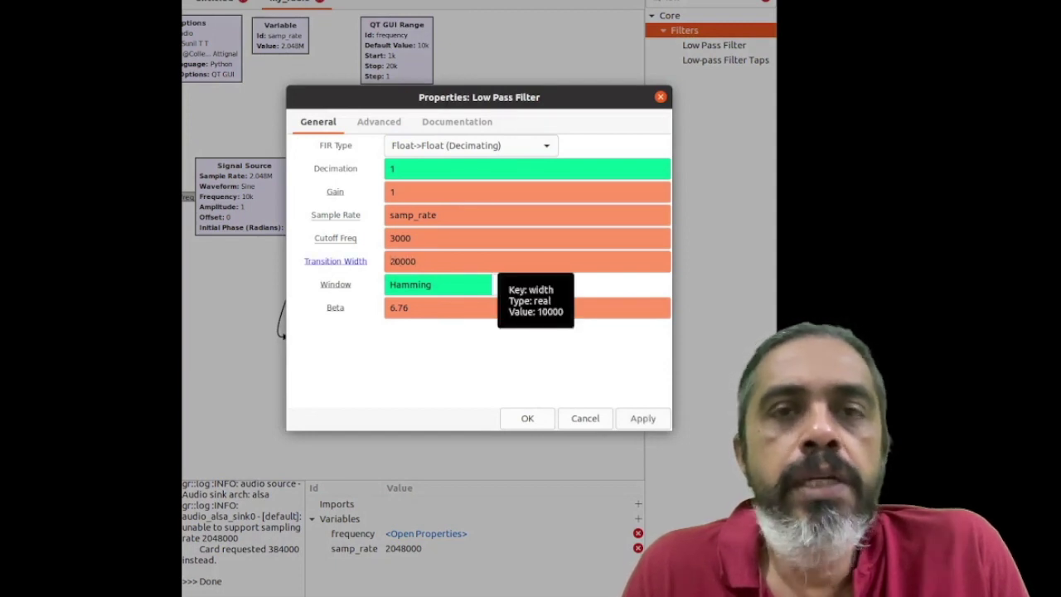
left_click(639, 418)
left_click(529, 418)
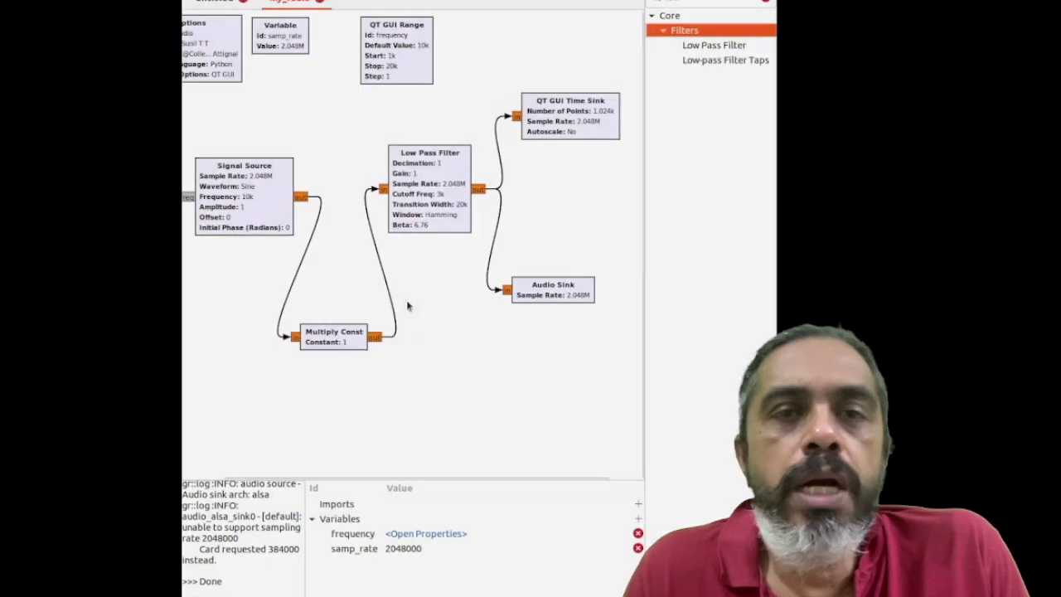
key("F6")
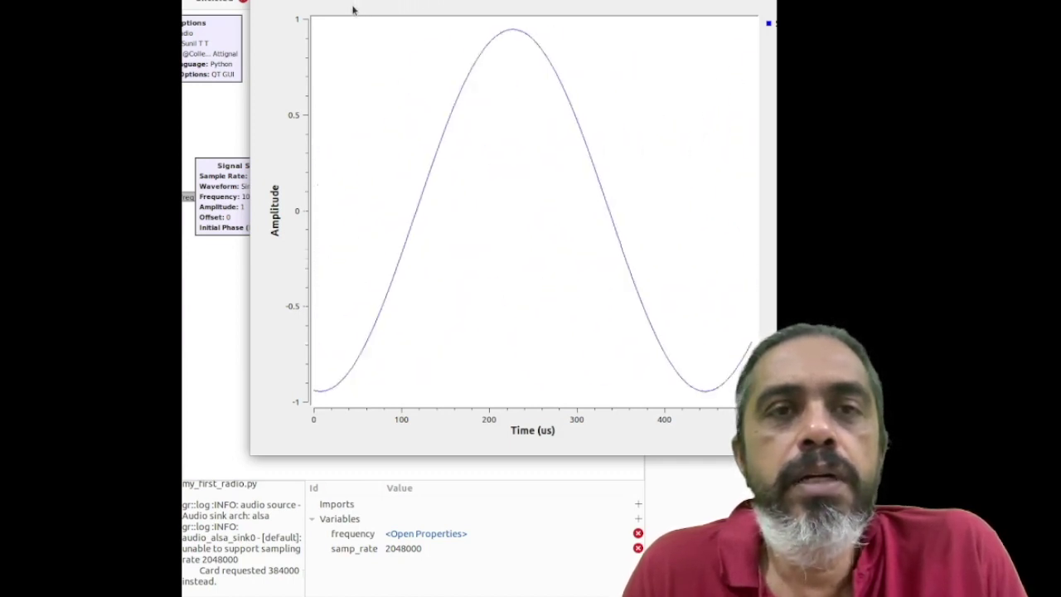
Set the Low Pass Filter's transition width to 5000 and rerun the flow graph to compare the filtered signal
double_click(442, 258)
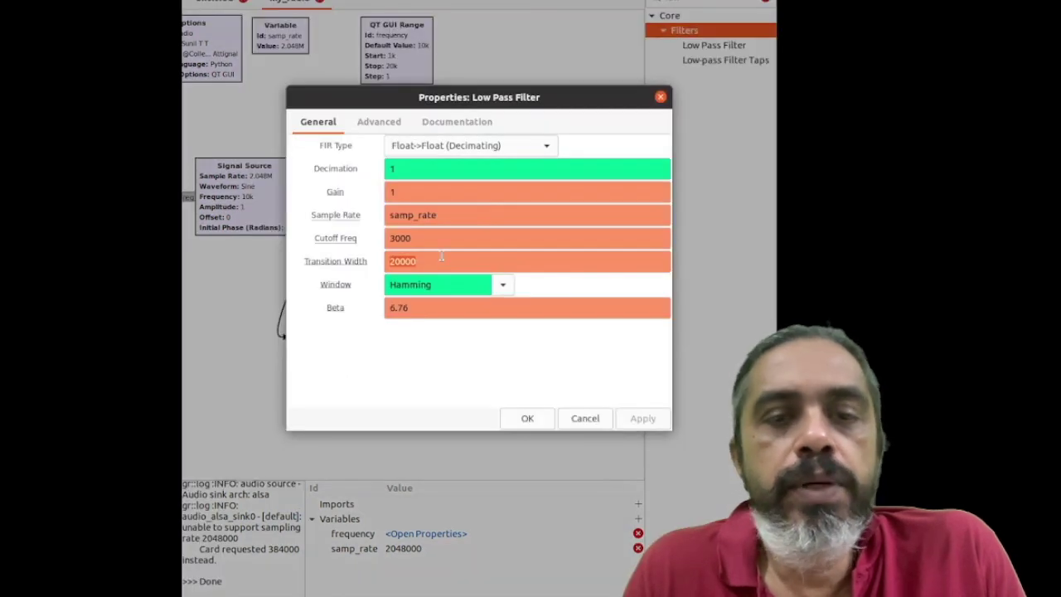
type("500")
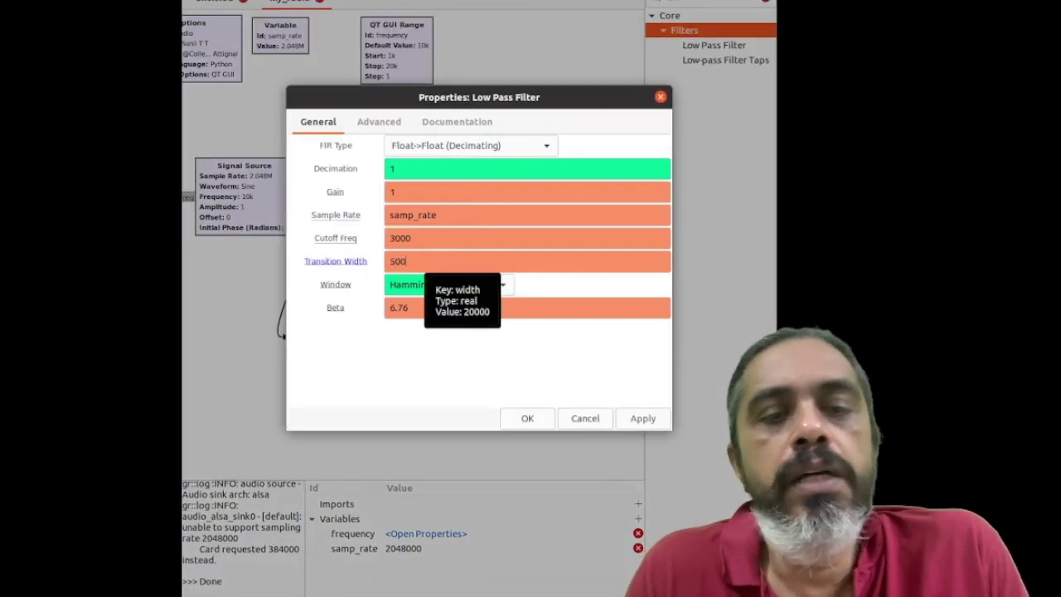
type("0")
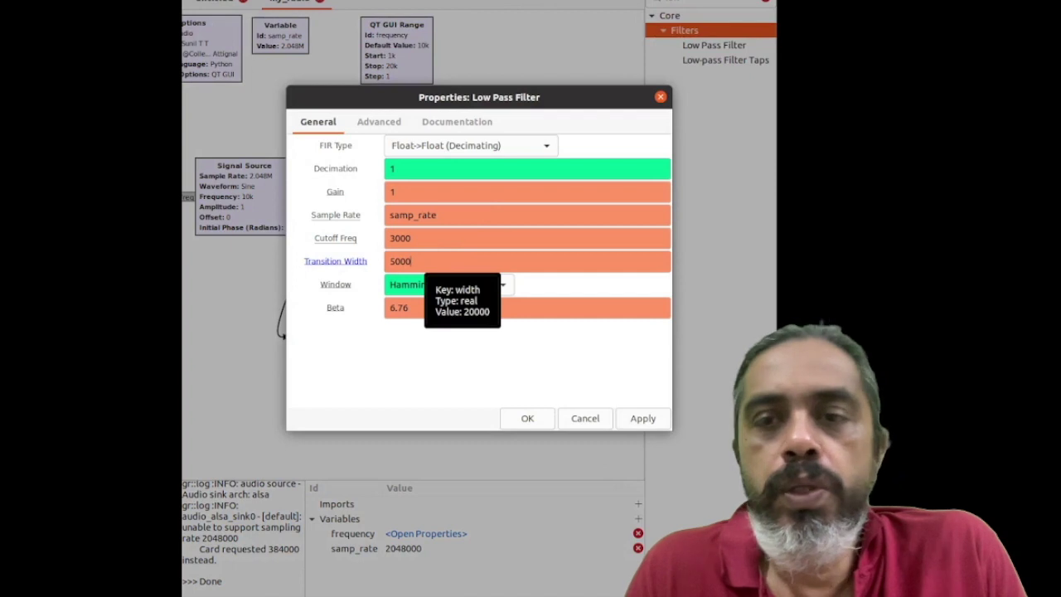
left_click(655, 424)
left_click(527, 418)
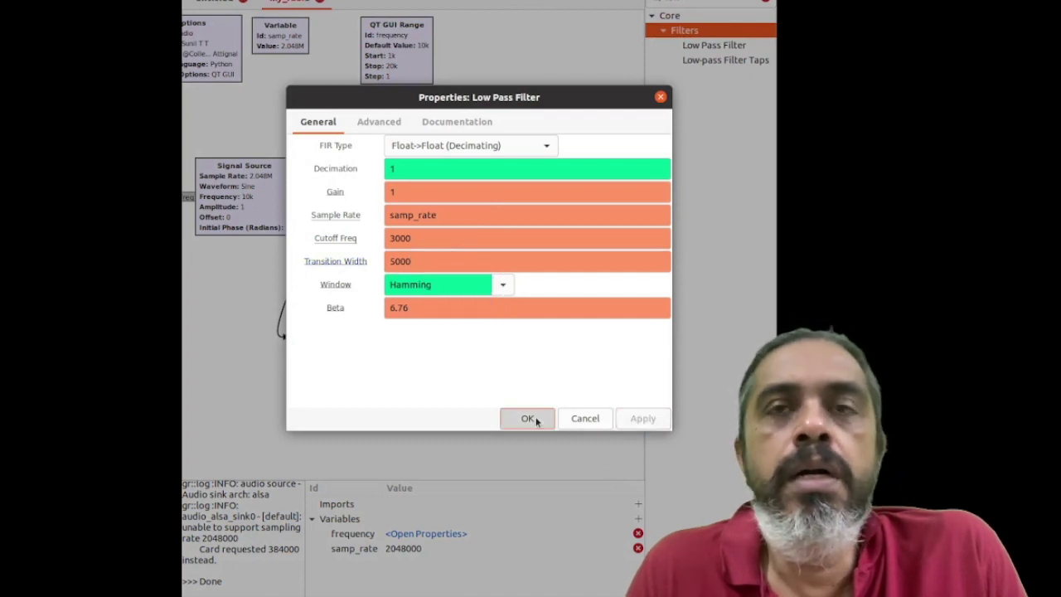
key("F6")
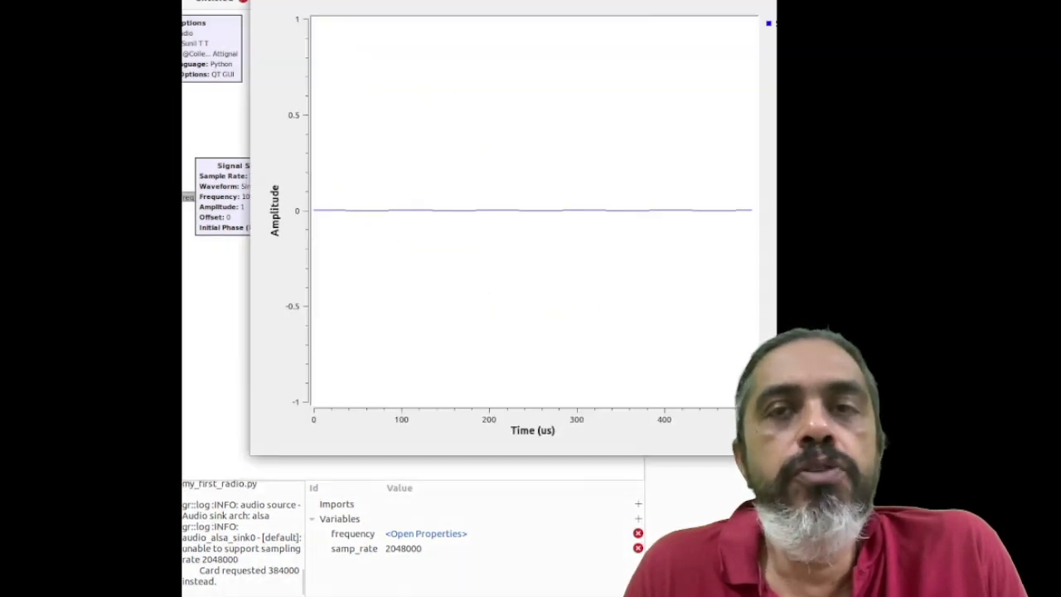